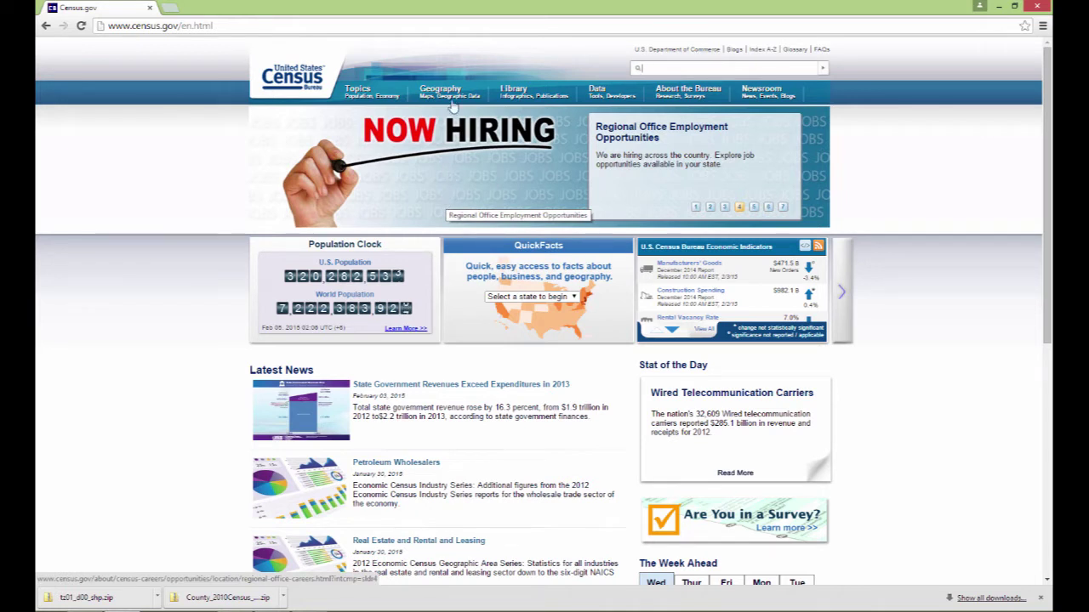
Step: Show the Geography menu in the Census.gov top navigation bar
{"action": "mouse_move", "coordinate": [446, 96]}
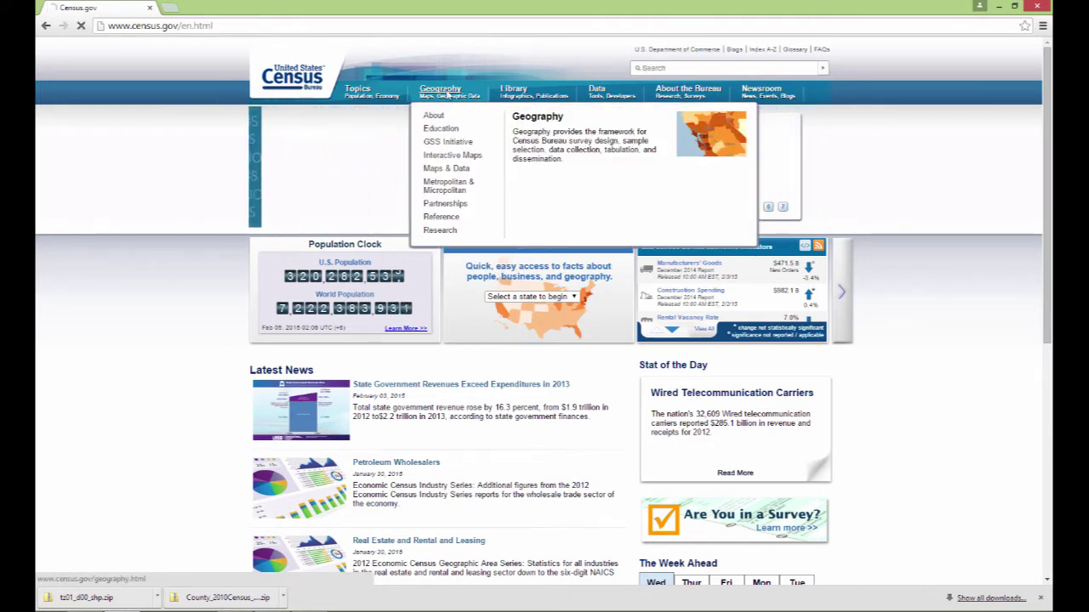
Step: Navigate from Geography through TIGER Products to the TIGER/Line Shapefiles page
{"action": "left_click", "coordinate": [445, 94]}
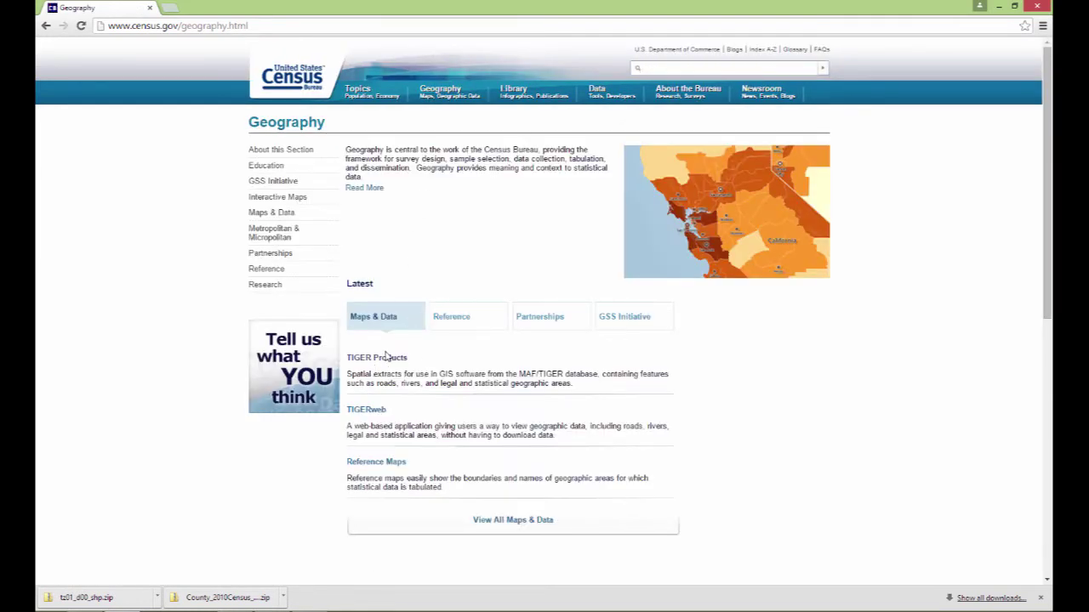
{"action": "left_click", "coordinate": [391, 359]}
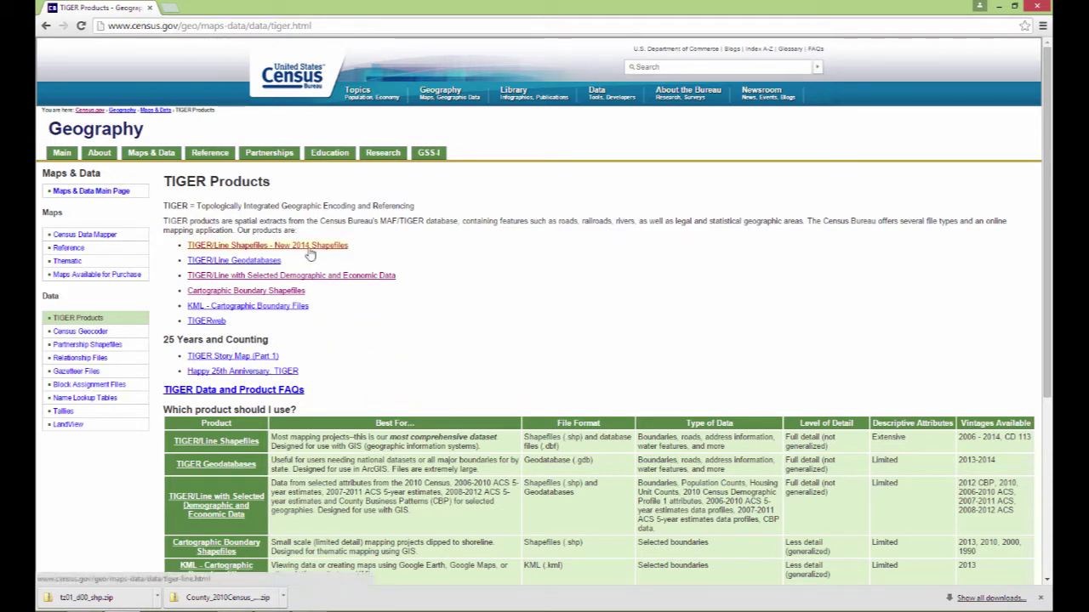
{"action": "left_click_drag", "start_coordinate": [311, 247], "coordinate": [303, 260]}
{"action": "left_click", "coordinate": [303, 245]}
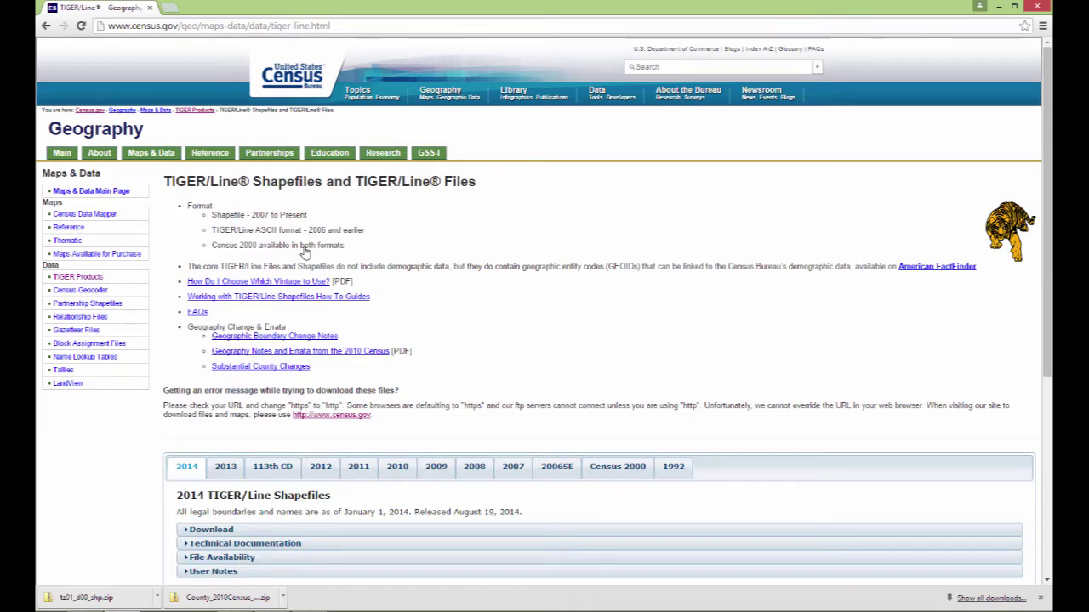
Step: Open the Web interface from the 2014 shapefiles Download options
{"action": "scroll", "coordinate": [408, 374], "scroll_direction": "down", "scroll_amount": 2}
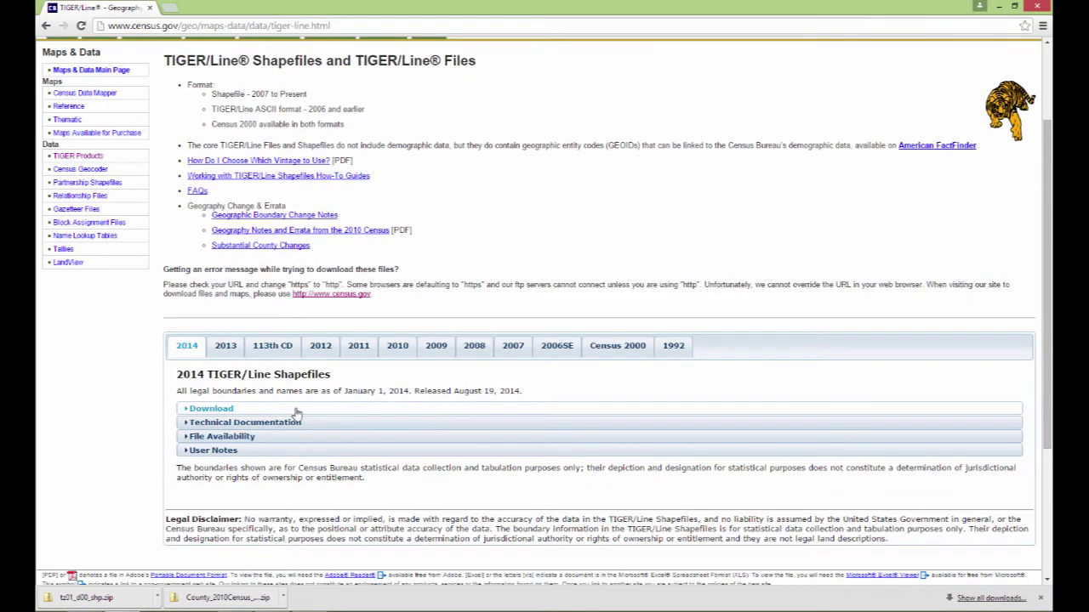
{"action": "left_click", "coordinate": [219, 406]}
{"action": "left_click", "coordinate": [214, 412]}
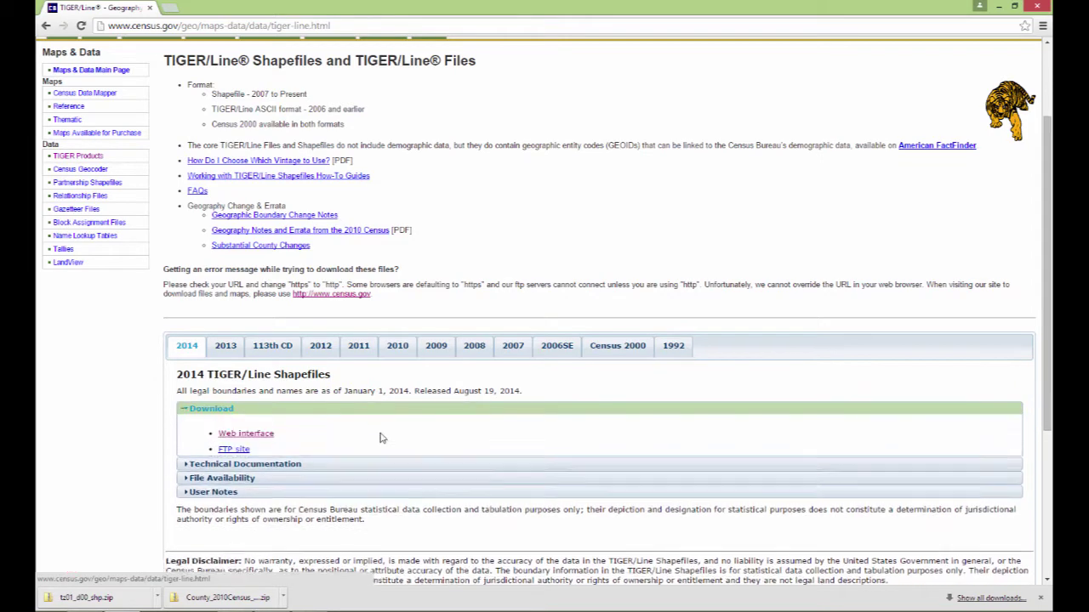
{"action": "left_click", "coordinate": [252, 437]}
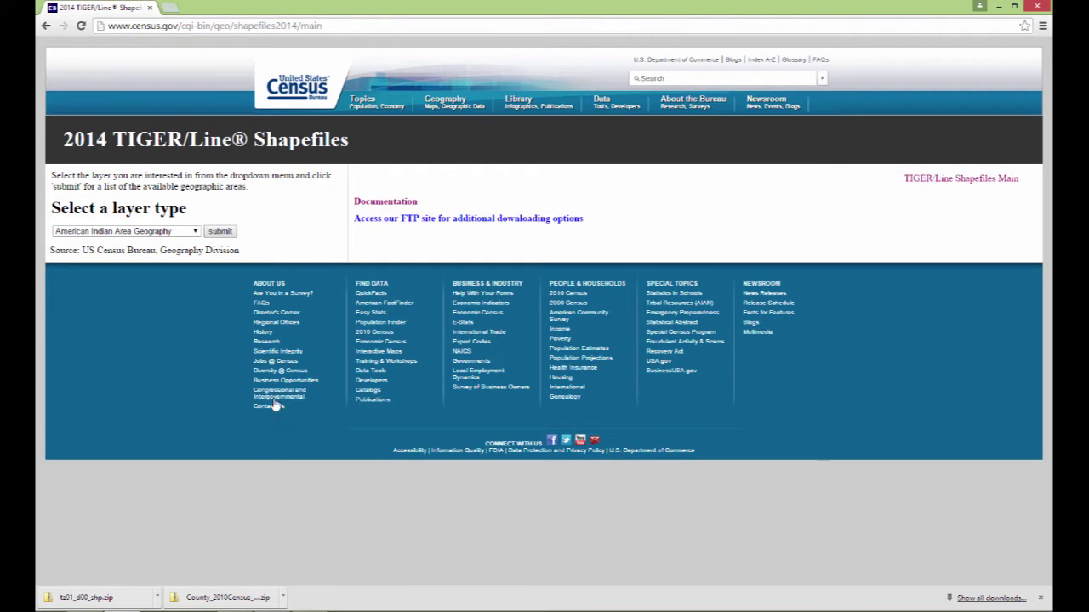
Step: Choose American Indian Area Geography as the layer type and submit it
{"action": "left_click", "coordinate": [196, 232]}
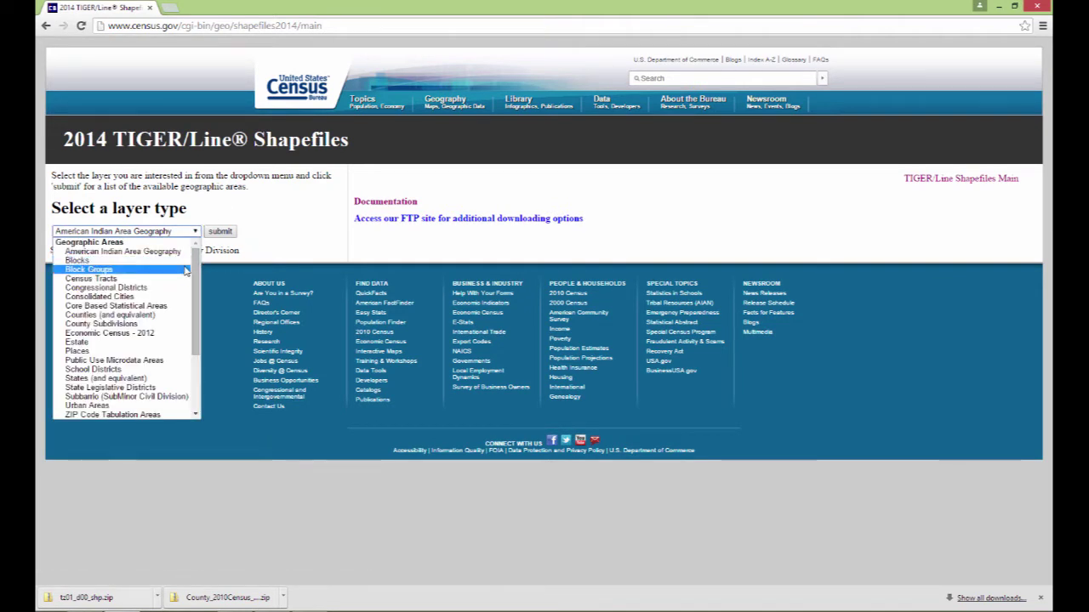
{"action": "scroll", "coordinate": [197, 338], "scroll_direction": "down", "scroll_amount": 3}
{"action": "mouse_move", "coordinate": [194, 364]}
{"action": "left_mouse_down"}
{"action": "mouse_move", "coordinate": [194, 351]}
{"action": "mouse_move", "coordinate": [194, 364]}
{"action": "left_mouse_up"}
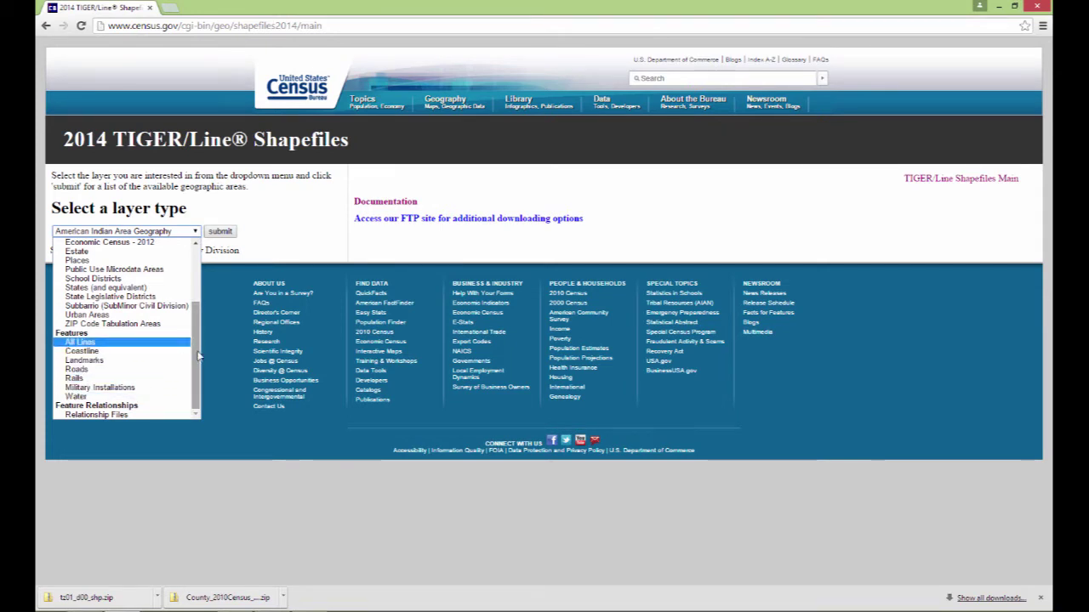
{"action": "left_click_drag", "start_coordinate": [197, 356], "coordinate": [132, 242]}
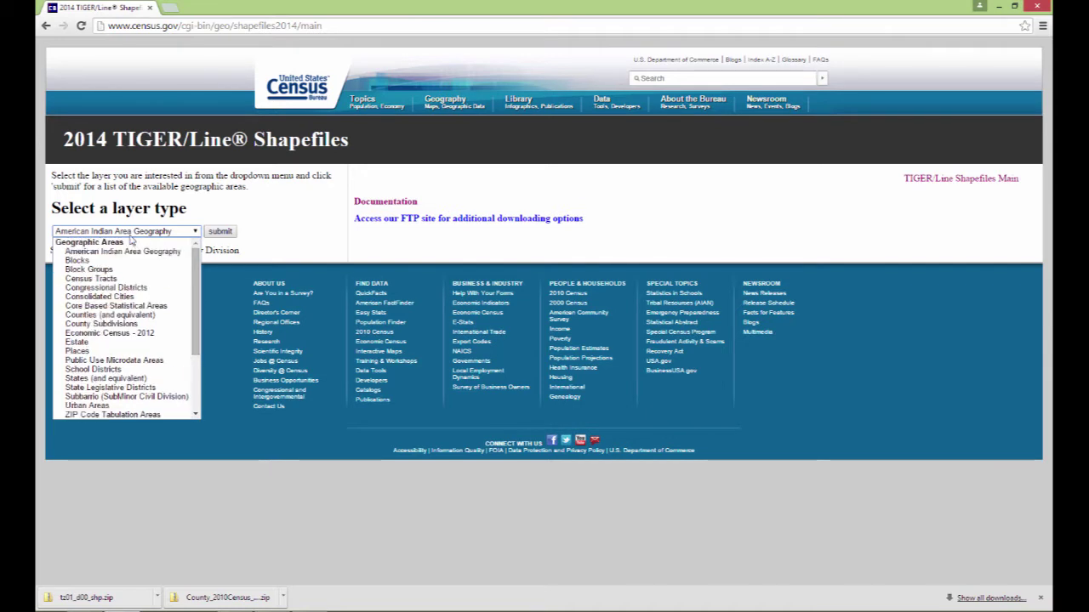
{"action": "left_click", "coordinate": [135, 251]}
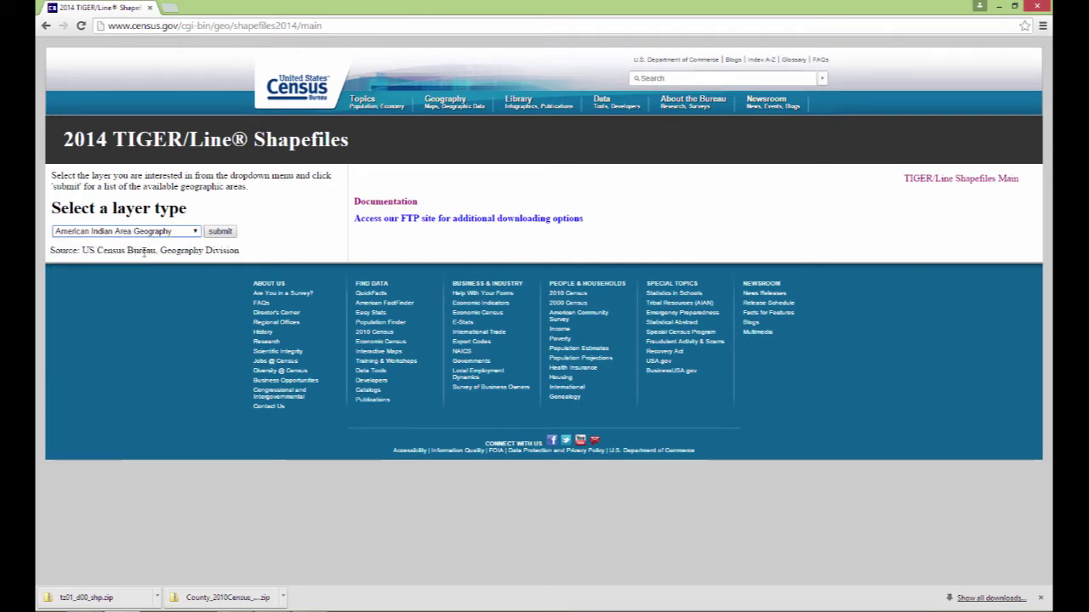
{"action": "left_click", "coordinate": [225, 234]}
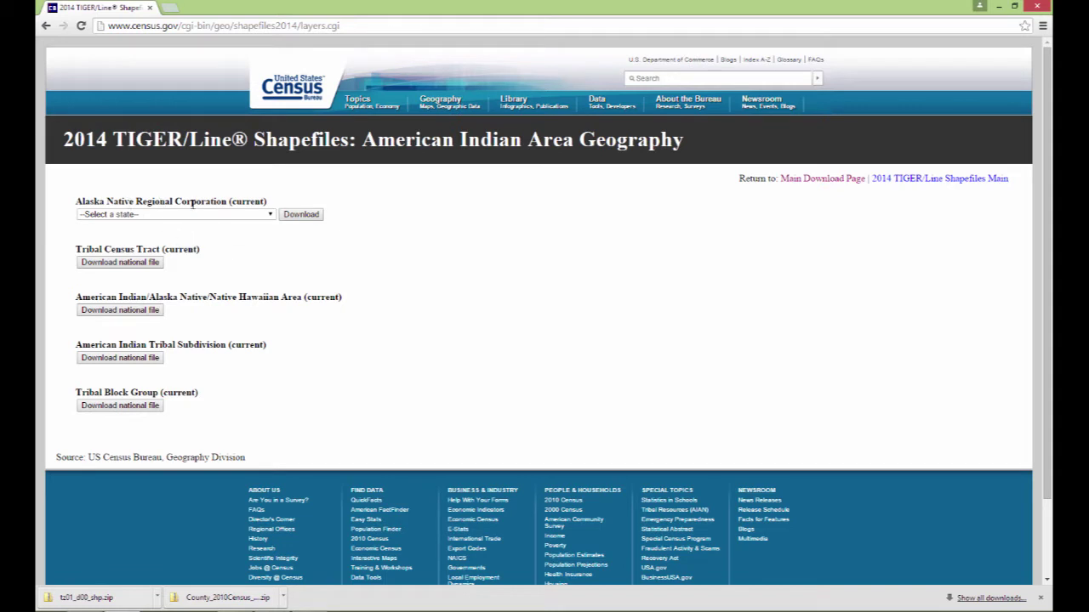
Step: Download Alaska's Alaska Native Regional Corporation file, tl_2014_02_anrc.zip
{"action": "left_click", "coordinate": [258, 214]}
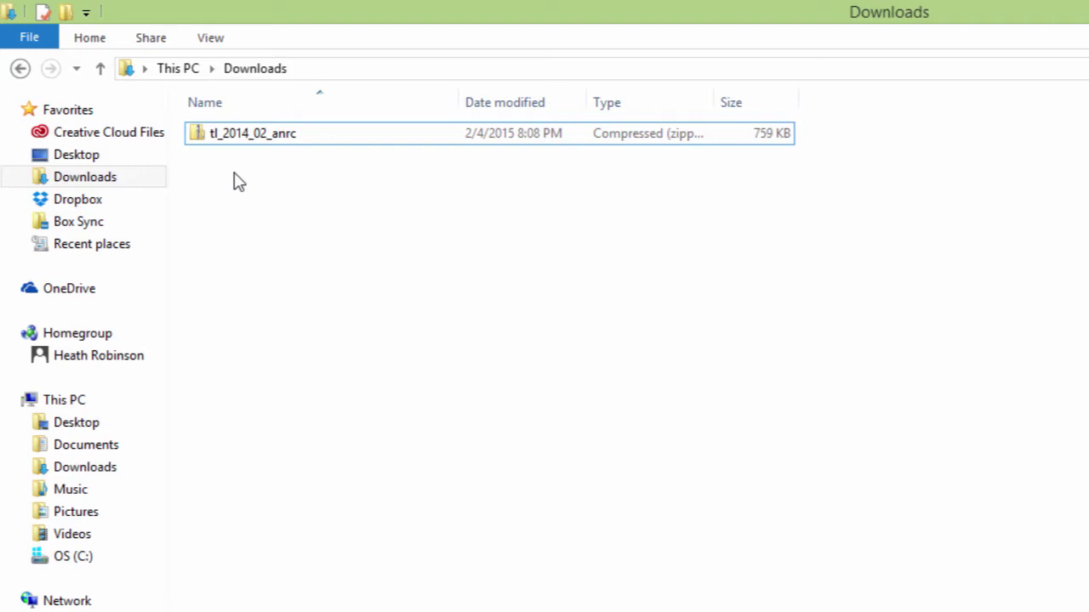
Step: Extract tl_2014_02_anrc.zip into a same-named folder in Downloads
{"action": "right_click", "coordinate": [256, 138]}
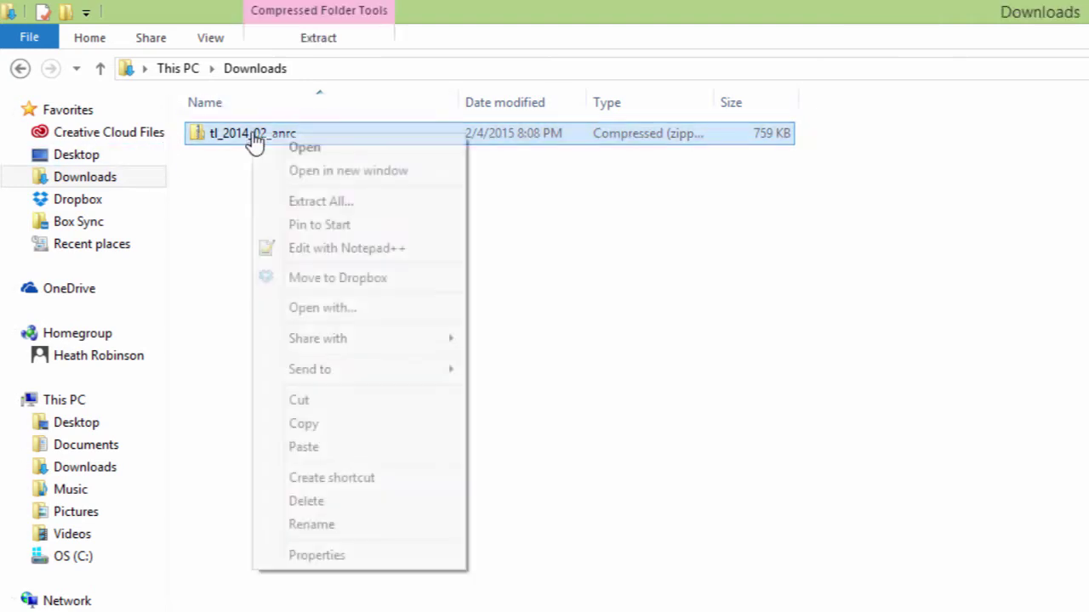
{"action": "left_click", "coordinate": [347, 204]}
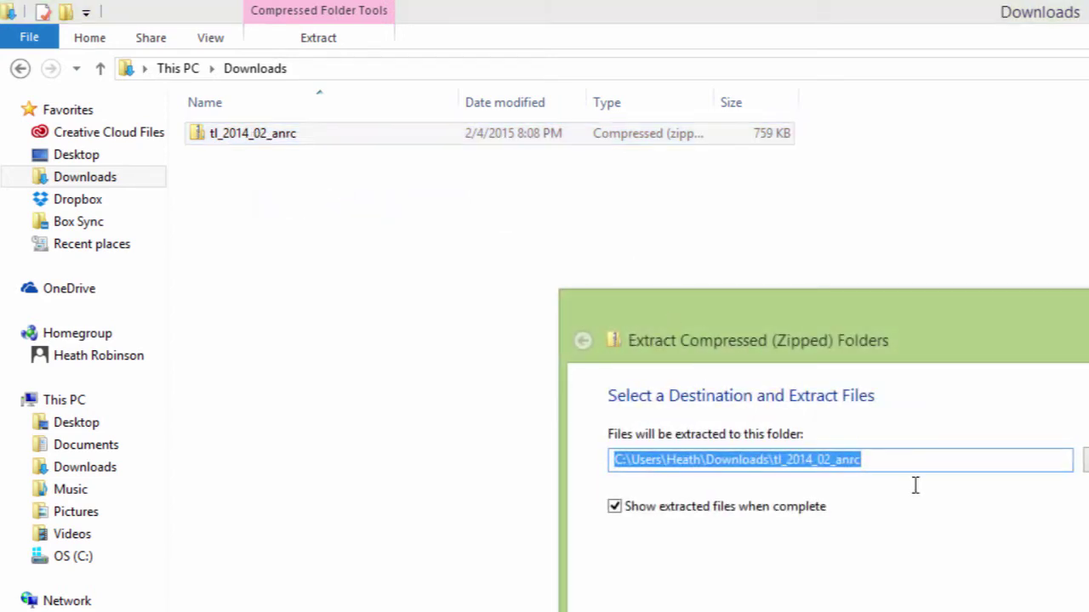
{"action": "key", "text": "Return"}
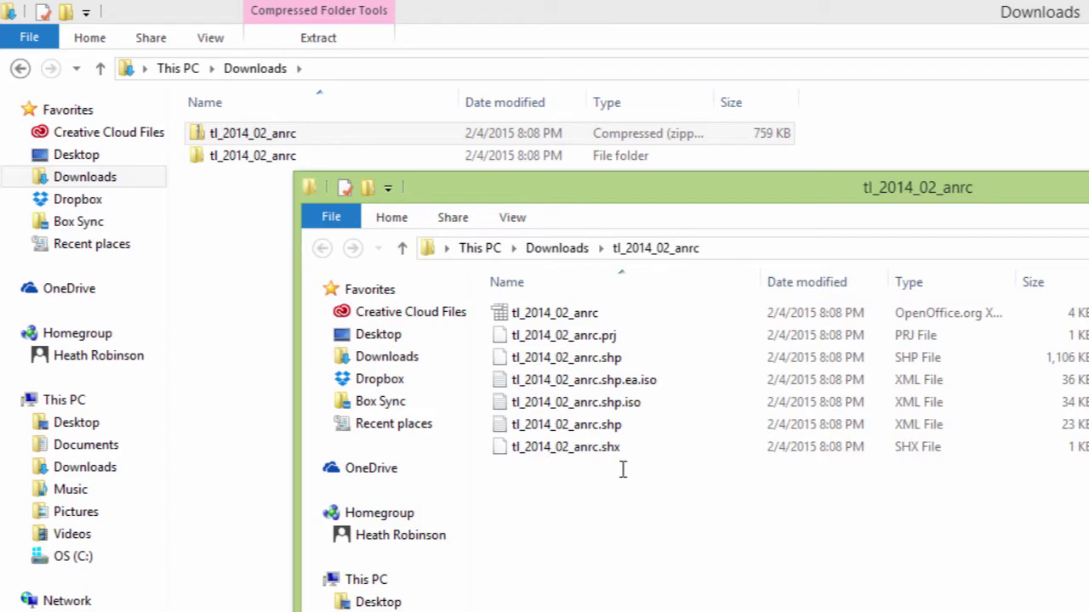
Step: Review the extracted .shx, .prj, attribute table and metadata files, then close the folder
{"action": "left_click", "coordinate": [612, 447]}
{"action": "left_click", "coordinate": [643, 334]}
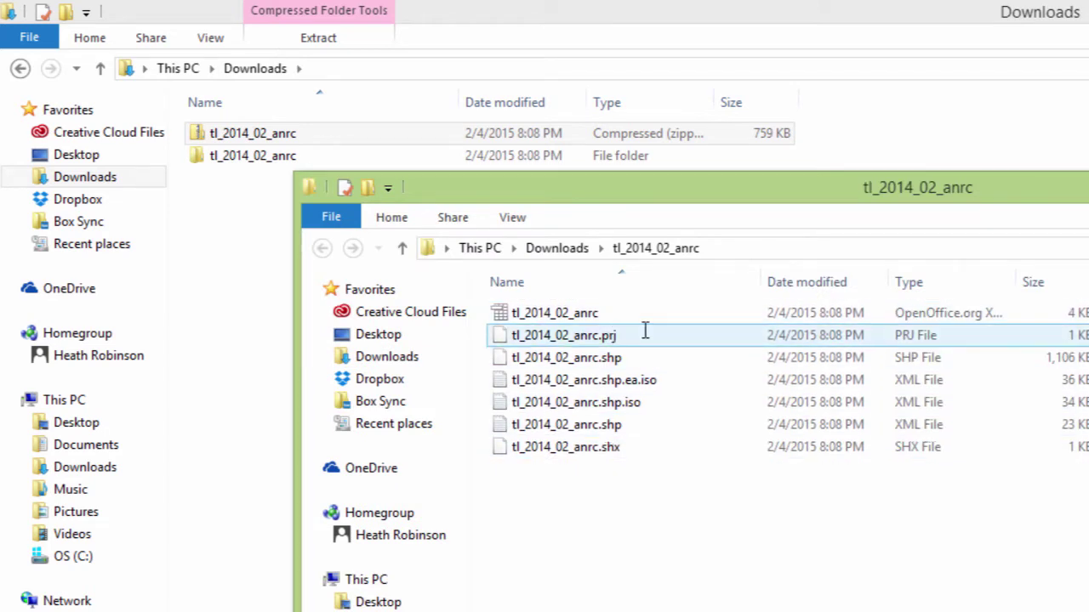
{"action": "left_click", "coordinate": [652, 380]}
{"action": "left_click", "coordinate": [652, 444]}
{"action": "left_click", "coordinate": [669, 424]}
{"action": "left_click", "coordinate": [685, 380]}
{"action": "left_click", "coordinate": [705, 338]}
{"action": "left_click", "coordinate": [715, 315]}
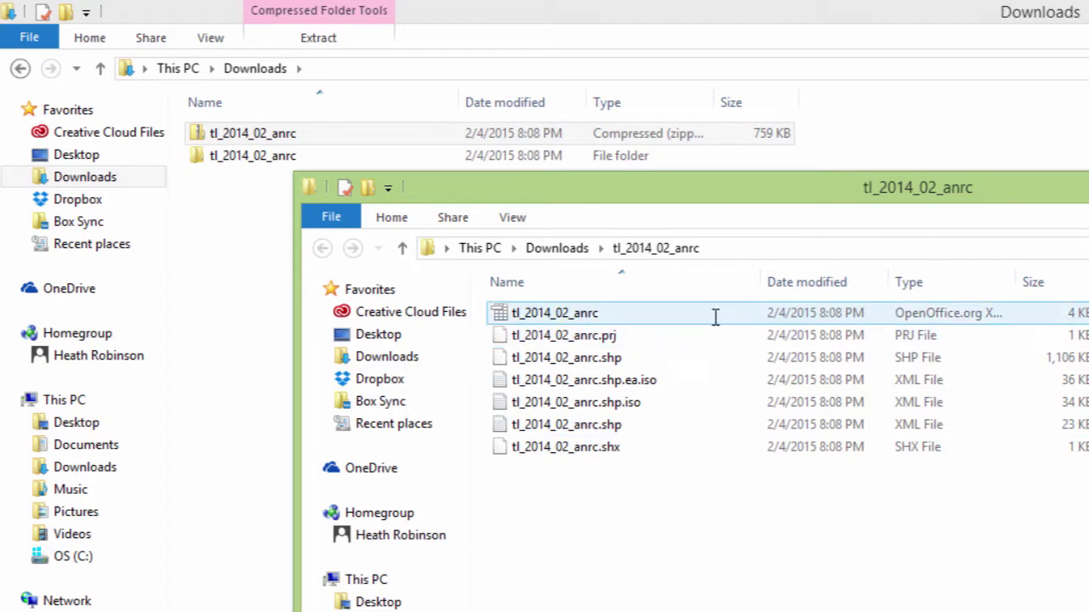
{"action": "left_click", "coordinate": [717, 424]}
{"action": "left_click", "coordinate": [716, 443]}
{"action": "left_click", "coordinate": [611, 470]}
{"action": "key", "text": "alt+F4"}
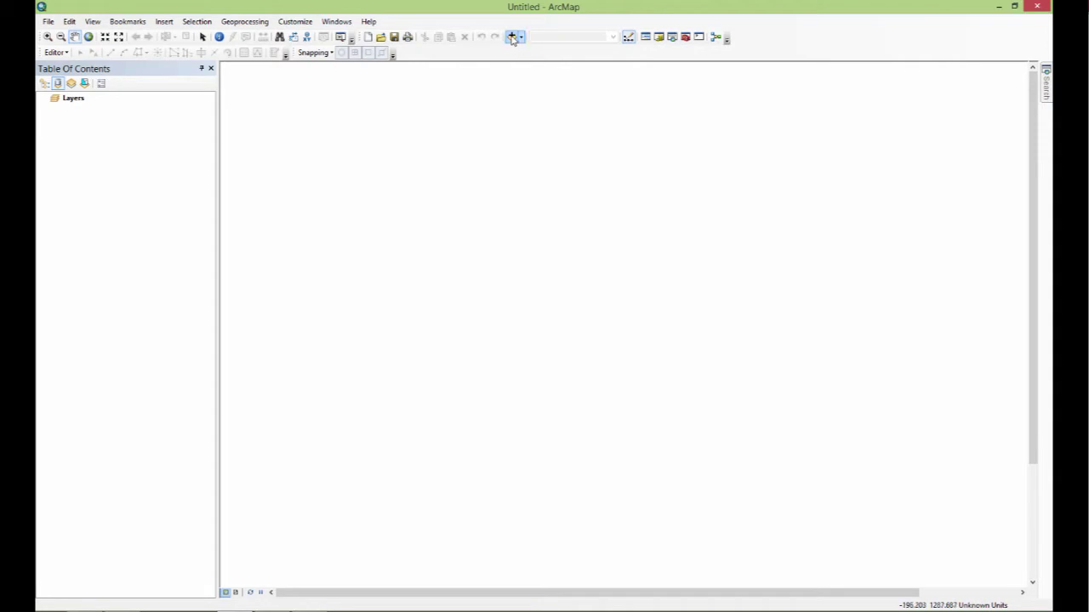
Step: Add tl_2014_02_anrc.shp from the Downloads tl_2014_02_anrc folder to the map
{"action": "left_click", "coordinate": [513, 37]}
{"action": "left_click", "coordinate": [506, 182]}
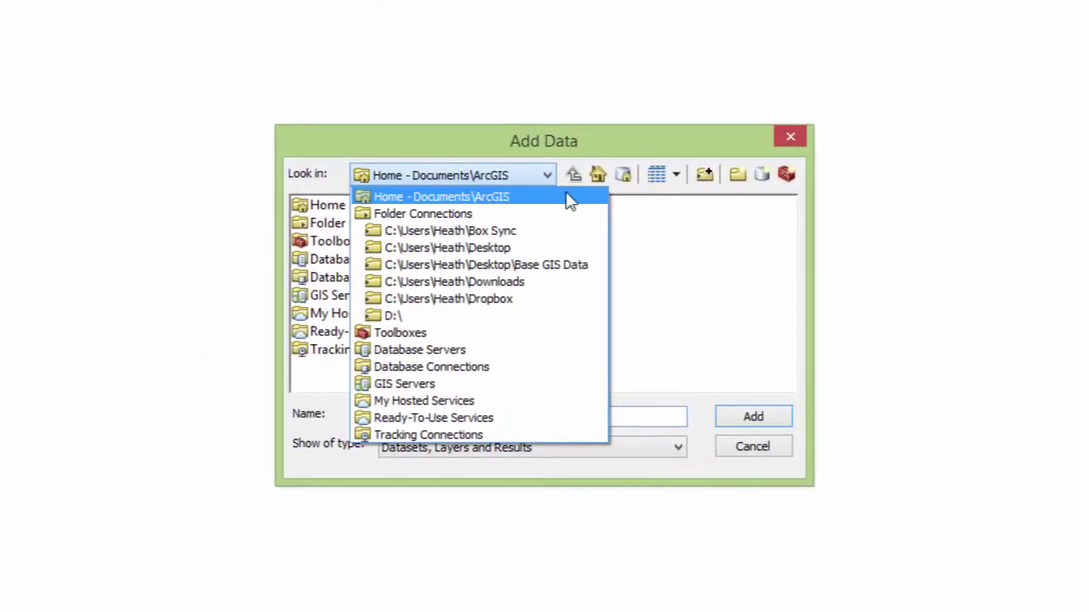
{"action": "left_click", "coordinate": [549, 282]}
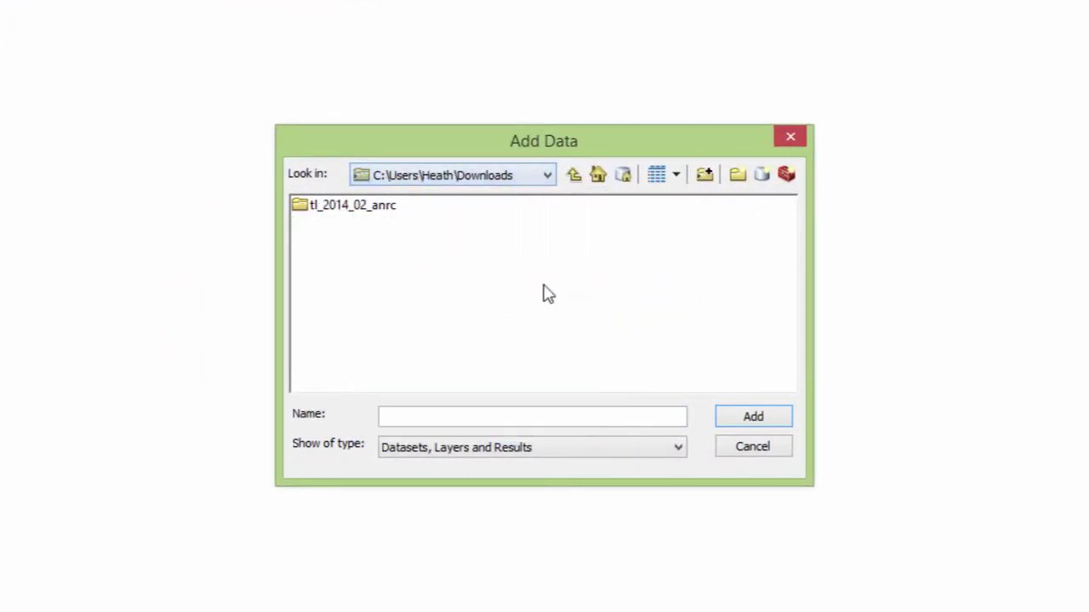
{"action": "double_click", "coordinate": [348, 213]}
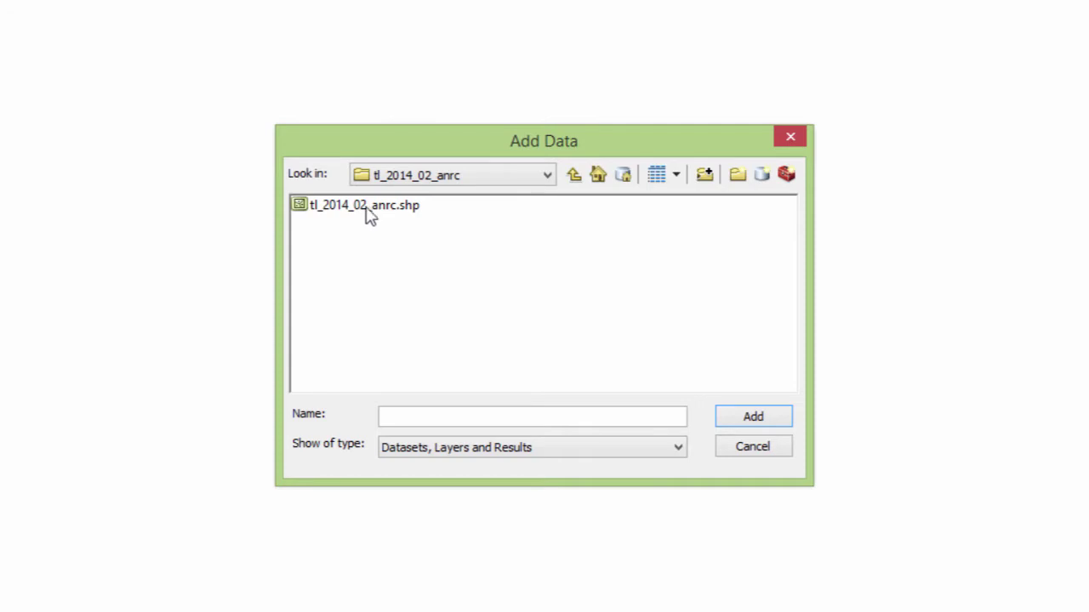
{"action": "left_click", "coordinate": [396, 210]}
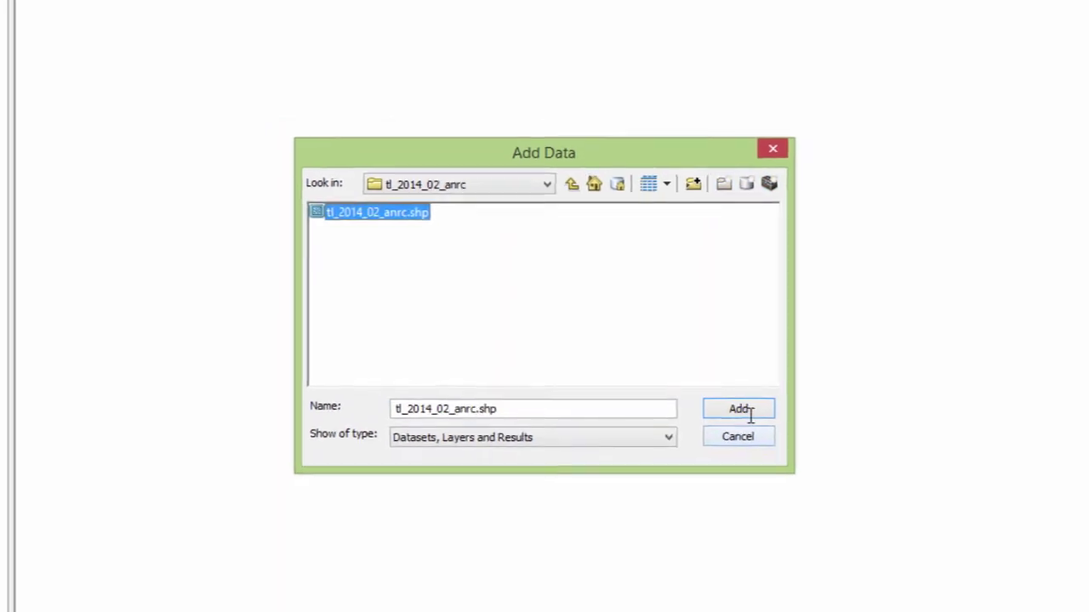
{"action": "left_click", "coordinate": [748, 412]}
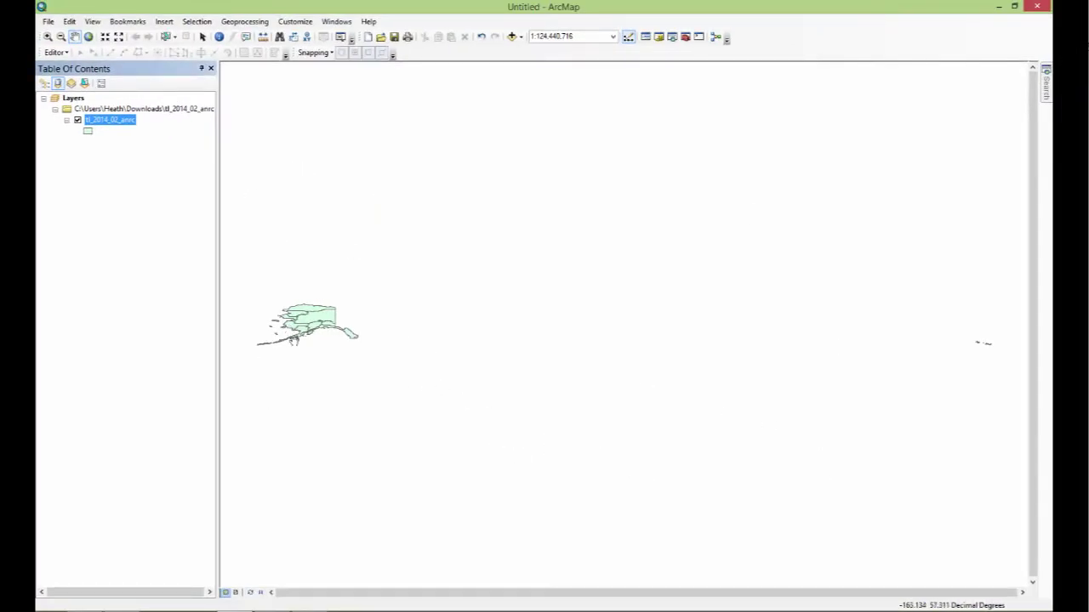
Step: Open the layer's attribute table, select the Bering Straits record, review its columns, then close it
{"action": "right_click", "coordinate": [111, 120]}
{"action": "left_click", "coordinate": [145, 154]}
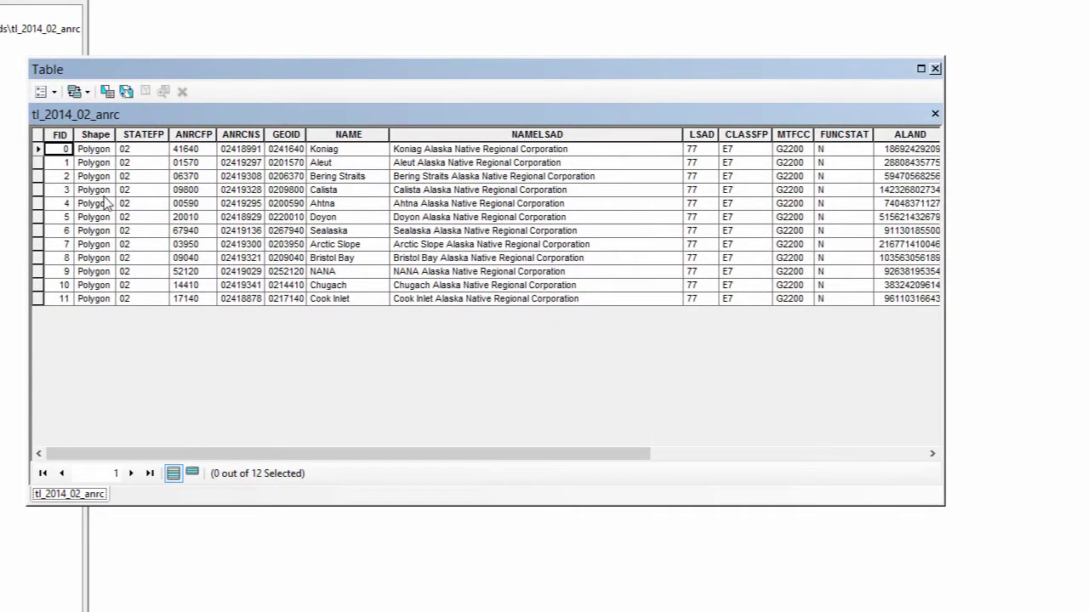
{"action": "left_click", "coordinate": [39, 176]}
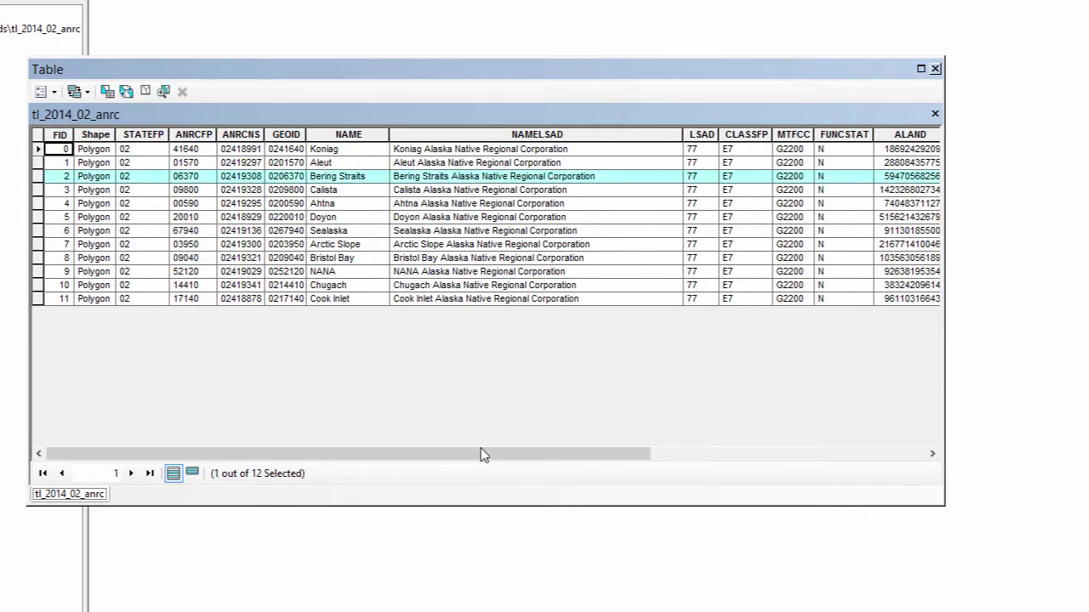
{"action": "left_click_drag", "start_coordinate": [481, 454], "coordinate": [245, 451]}
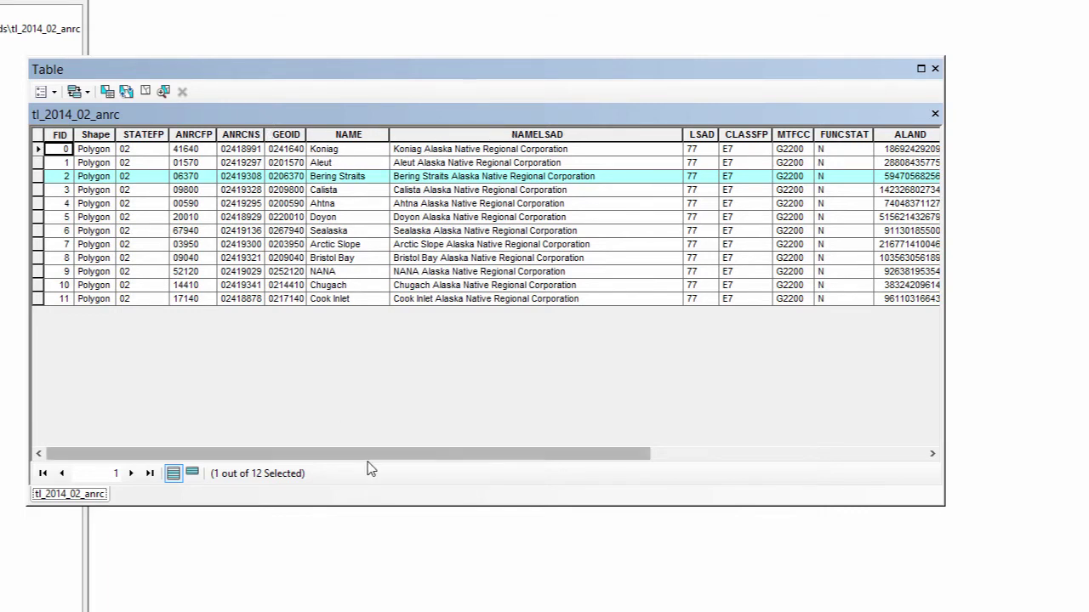
{"action": "left_click_drag", "start_coordinate": [377, 455], "coordinate": [651, 456]}
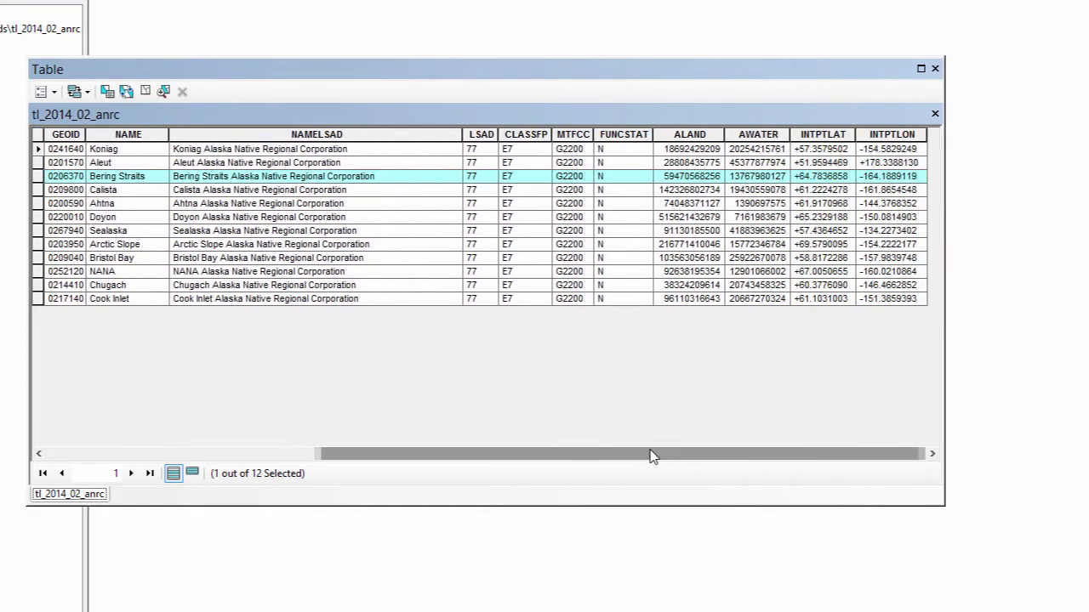
{"action": "left_click", "coordinate": [933, 68]}
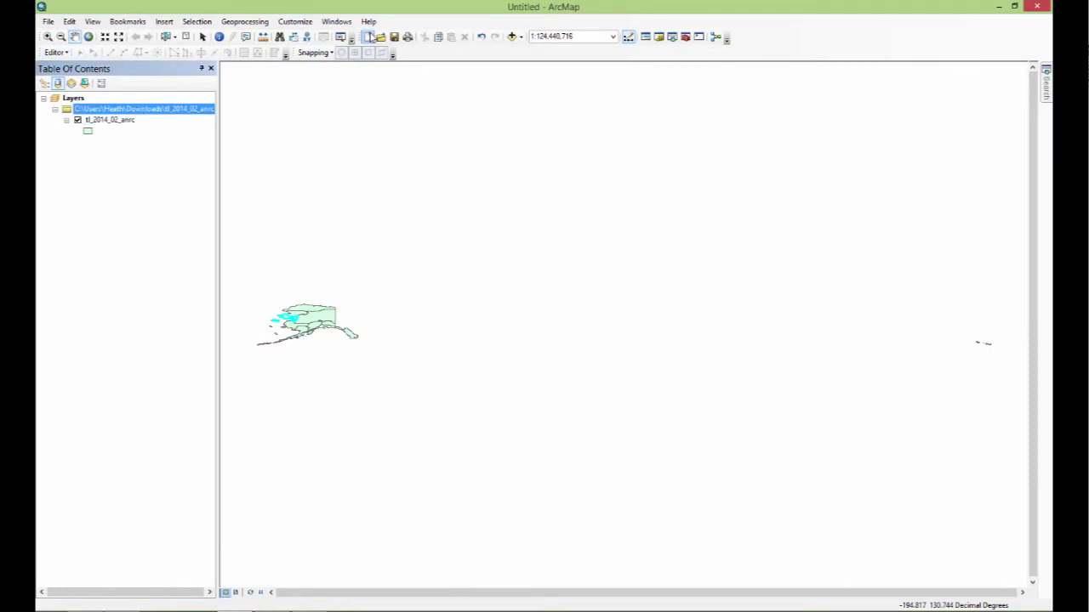
{"action": "right_click", "coordinate": [99, 120]}
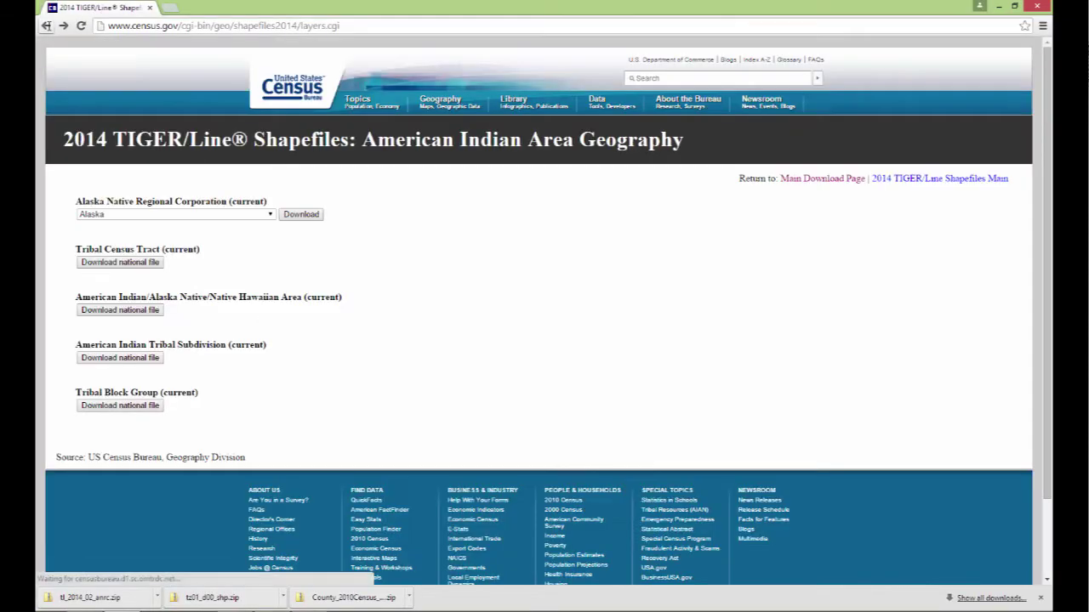
Step: Go back to the TIGER Products page, briefly revisiting the 2014 TIGER/Line Shapefiles page
{"action": "left_click", "coordinate": [46, 25]}
{"action": "left_click", "coordinate": [46, 25]}
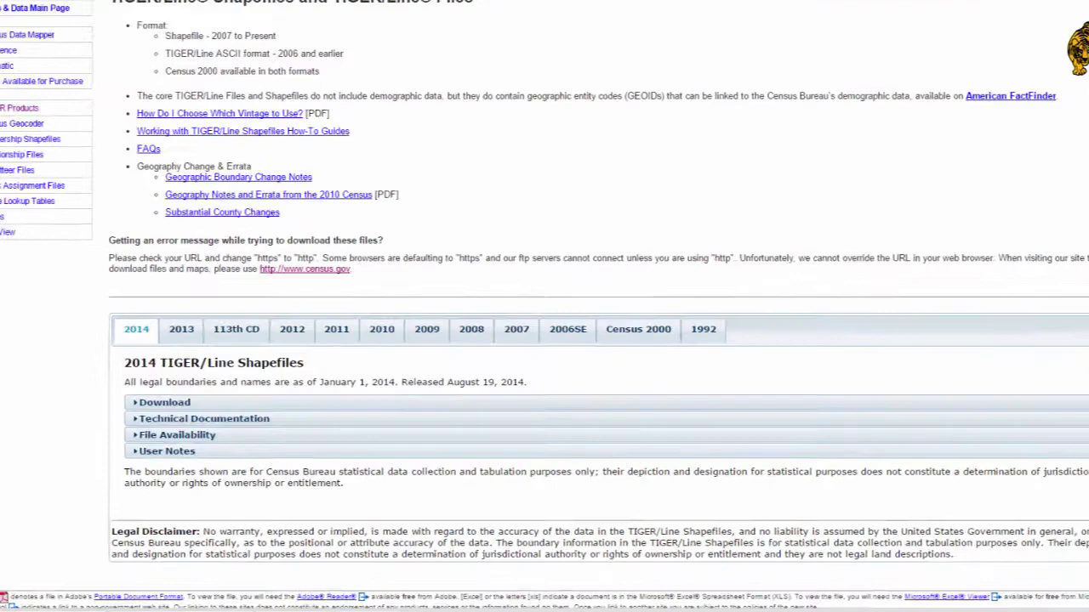
{"action": "left_click", "coordinate": [46, 26]}
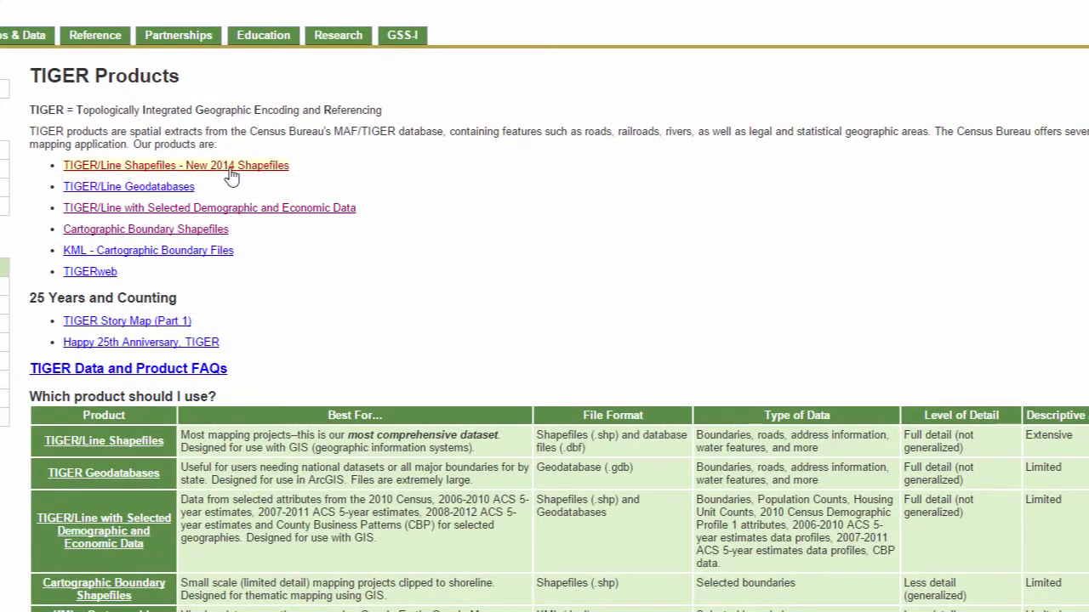
{"action": "left_click", "coordinate": [233, 167]}
{"action": "scroll", "coordinate": [499, 236], "scroll_direction": "down", "scroll_amount": 4}
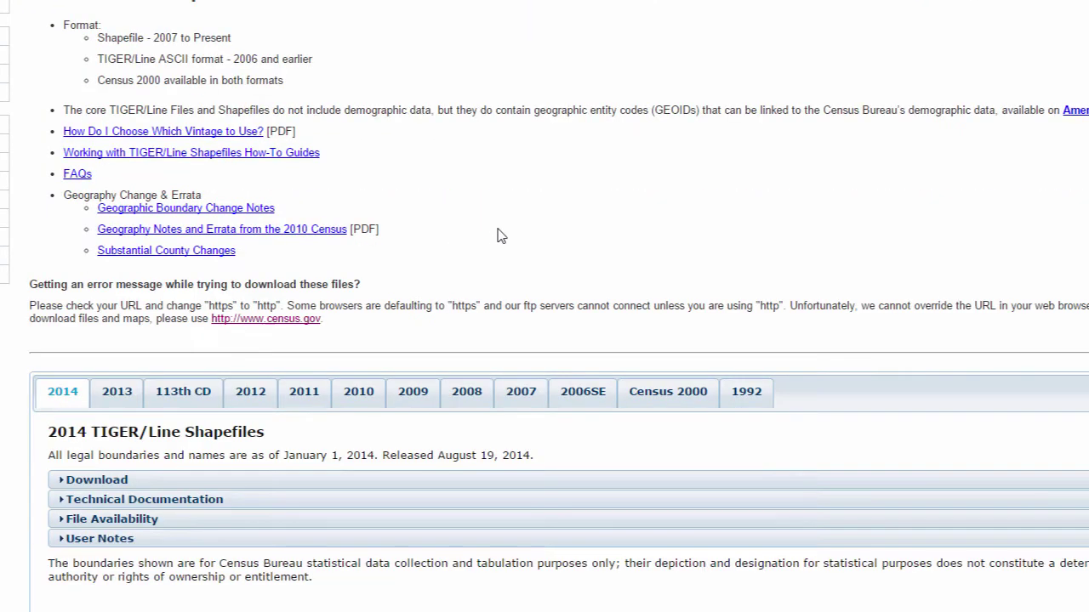
{"action": "scroll", "coordinate": [500, 234], "scroll_direction": "up", "scroll_amount": 2}
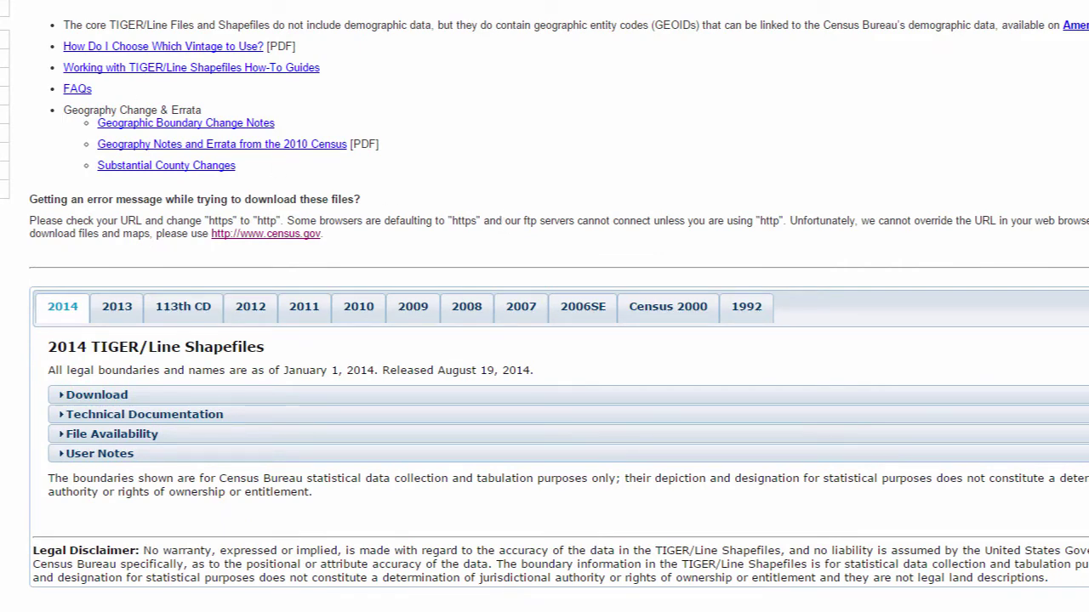
{"action": "key", "text": "alt+Left"}
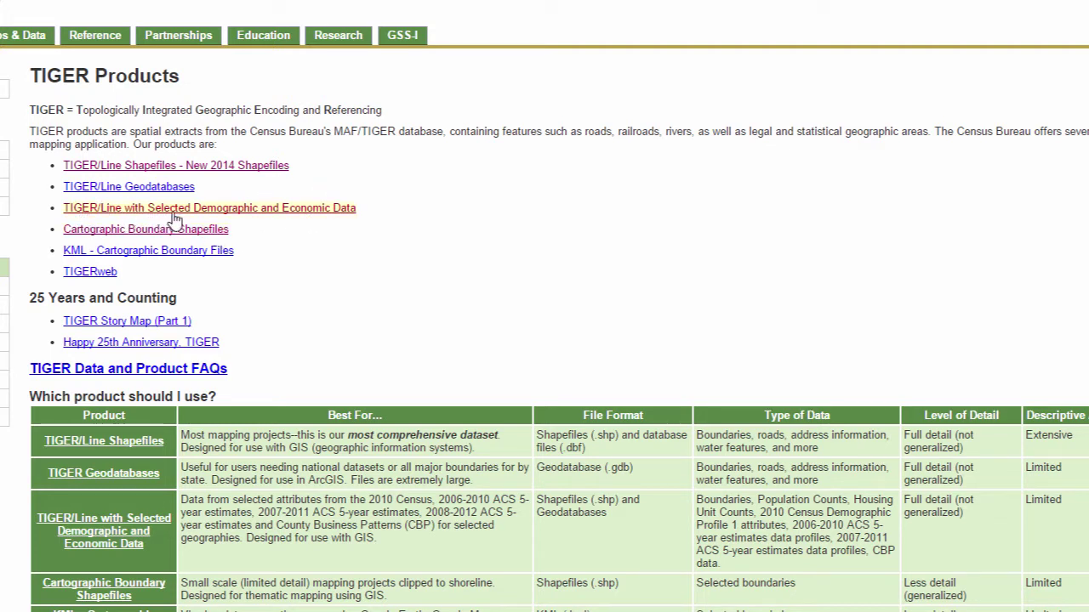
Step: Open TIGER/Line with Selected Demographic and Economic Data and download the DP1 Counties zip
{"action": "left_click", "coordinate": [324, 209]}
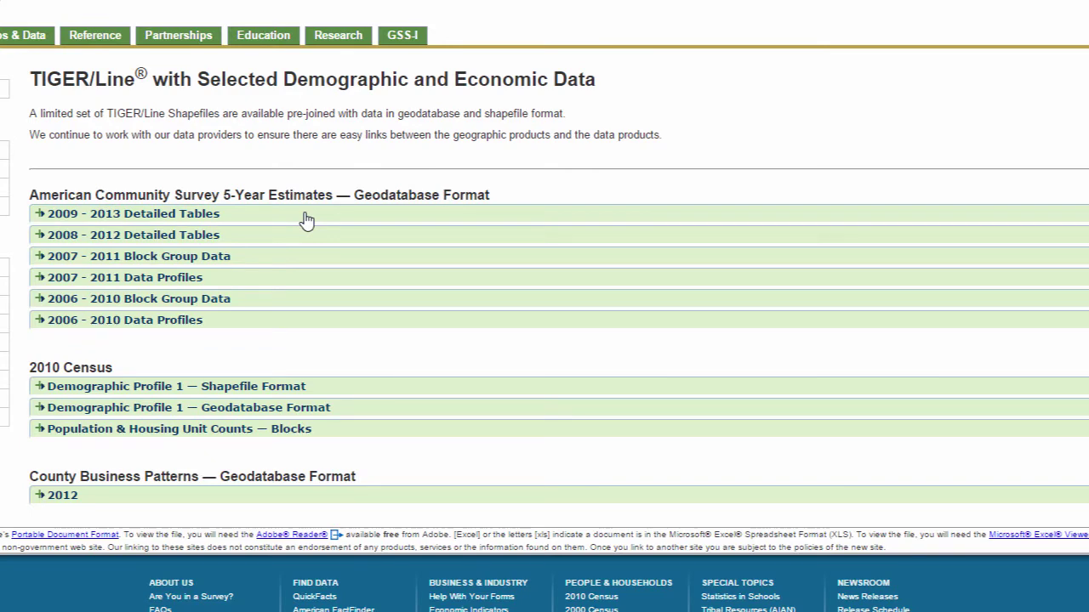
{"action": "scroll", "coordinate": [307, 221], "scroll_direction": "down", "scroll_amount": 2}
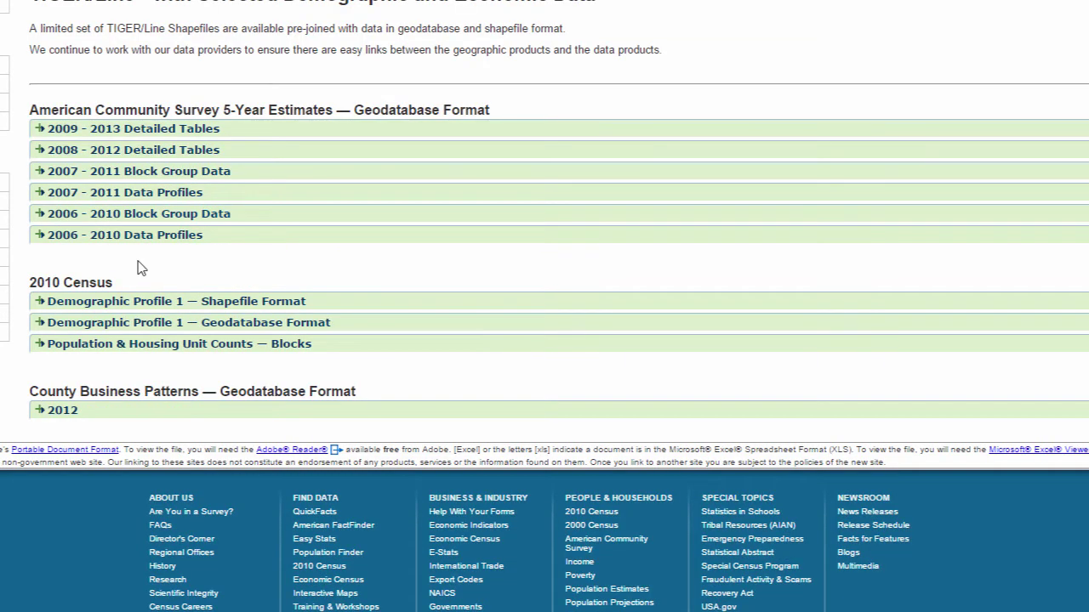
{"action": "left_click", "coordinate": [241, 310]}
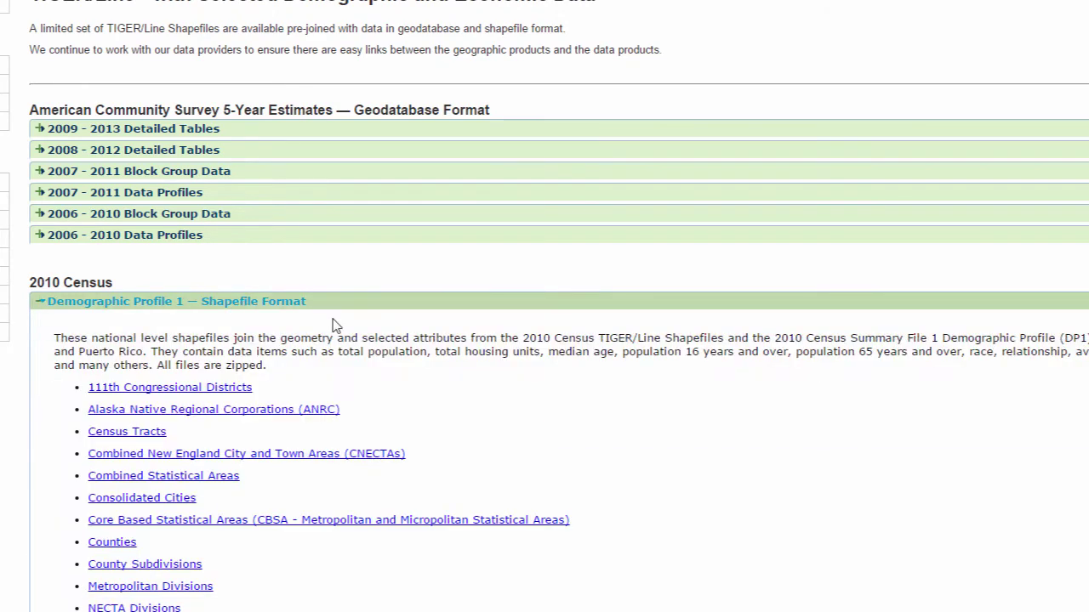
{"action": "scroll", "coordinate": [326, 323], "scroll_direction": "down", "scroll_amount": 1}
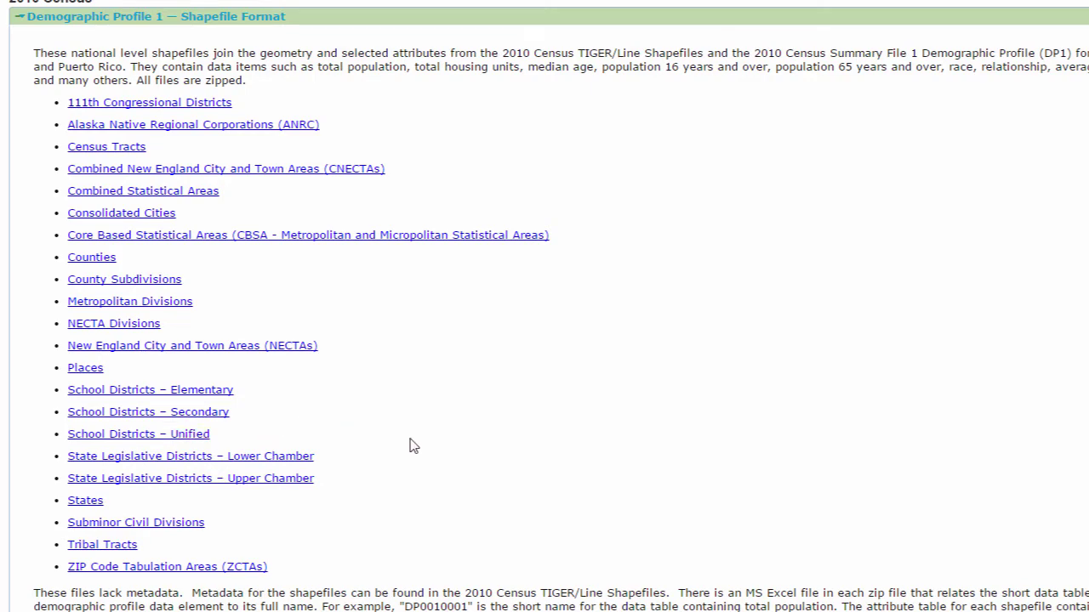
{"action": "left_click", "coordinate": [94, 257]}
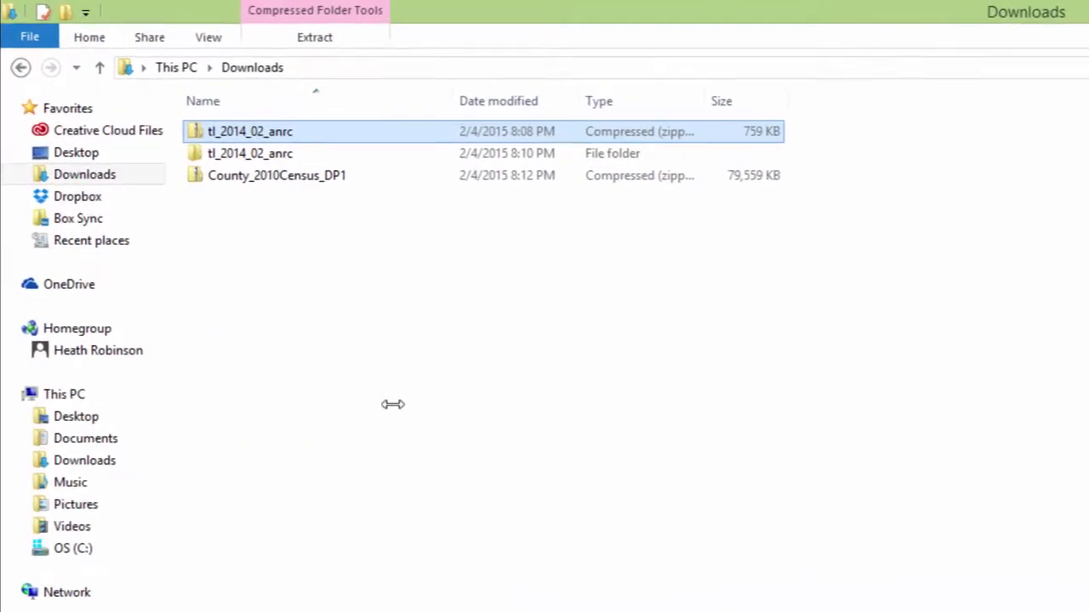
Step: Extract County_2010Census_DP1.zip to its own folder, check its data table file, and close the window
{"action": "left_click", "coordinate": [325, 201]}
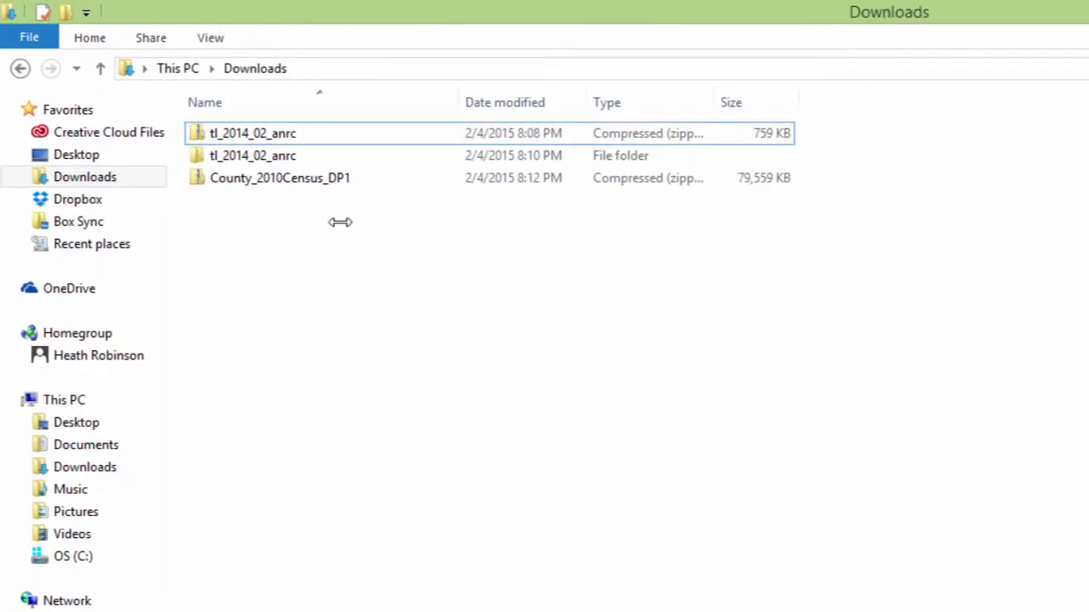
{"action": "left_click", "coordinate": [320, 182]}
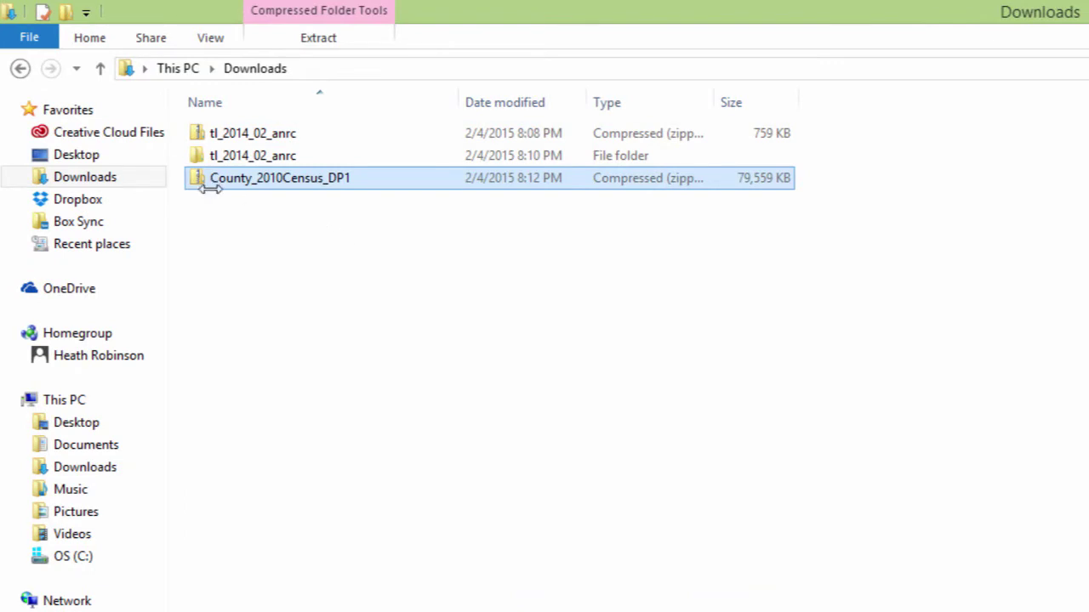
{"action": "right_click", "coordinate": [244, 179]}
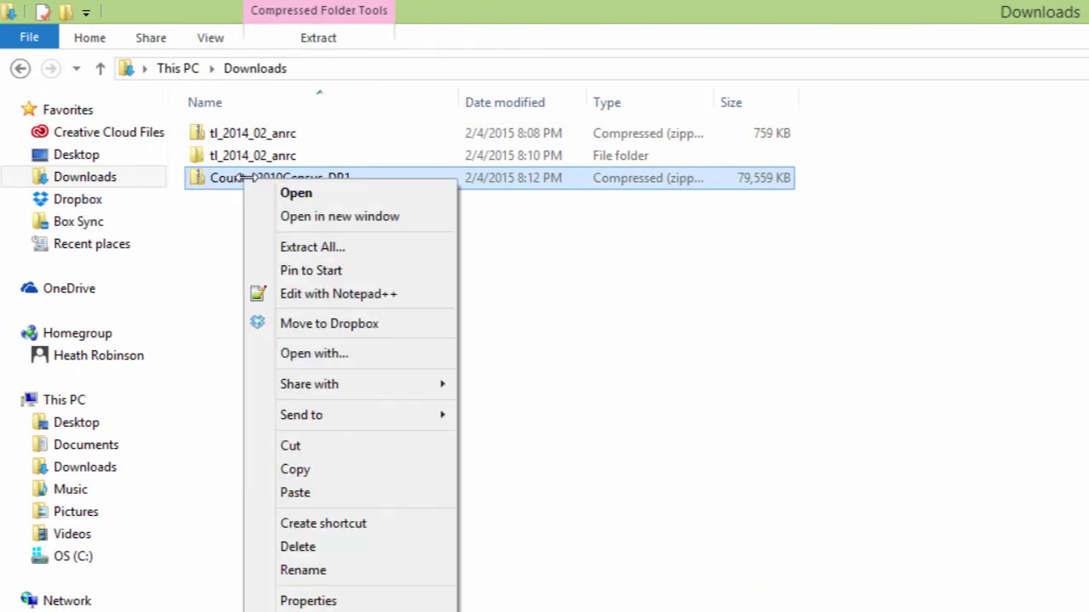
{"action": "left_click", "coordinate": [353, 247]}
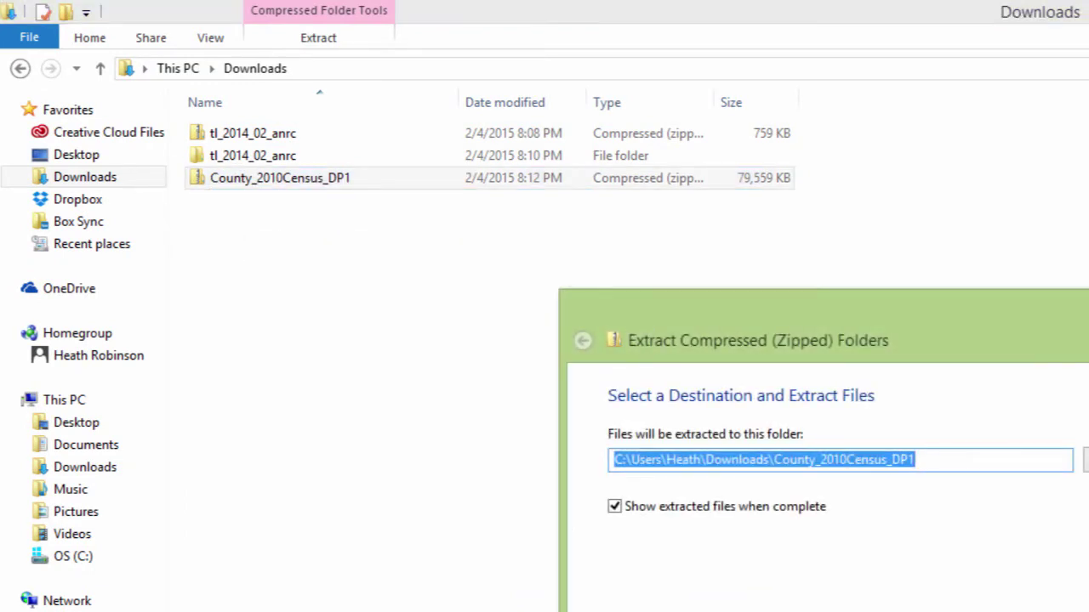
{"action": "key", "text": "Return"}
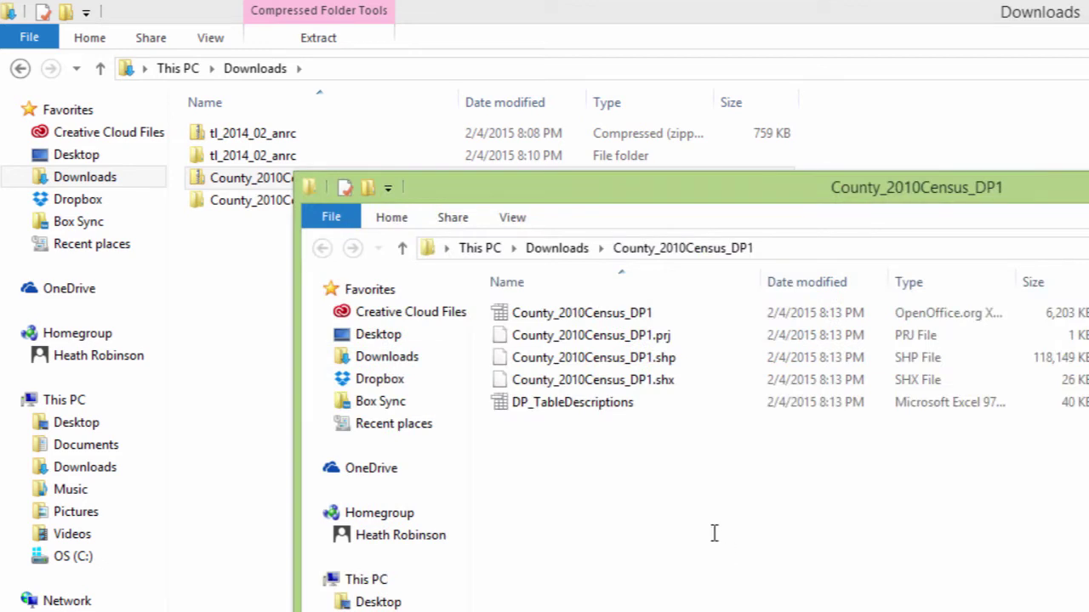
{"action": "left_click", "coordinate": [754, 313]}
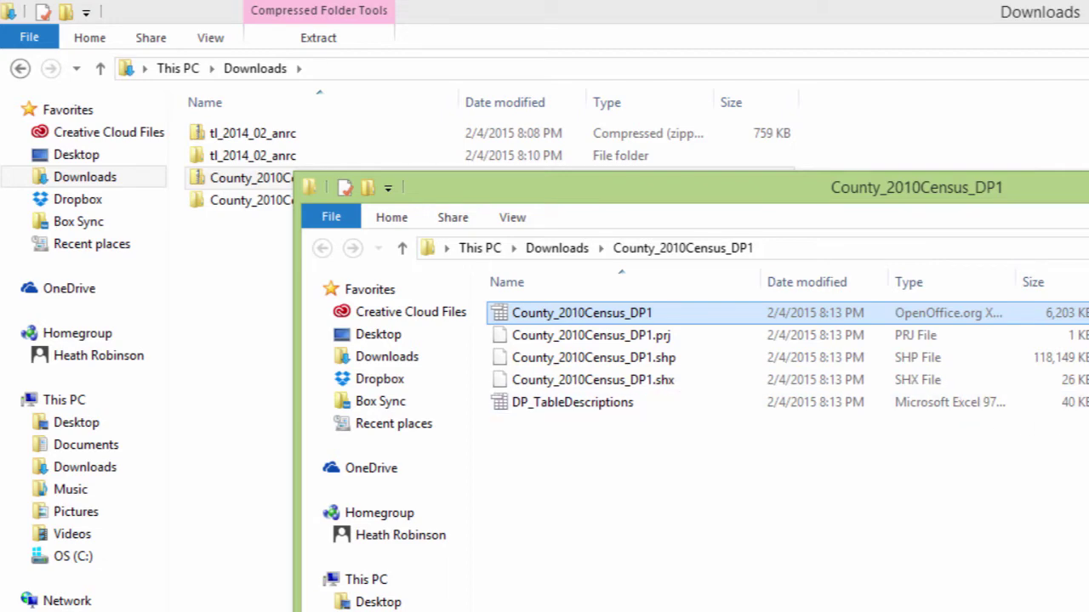
{"action": "key", "text": "alt+F4"}
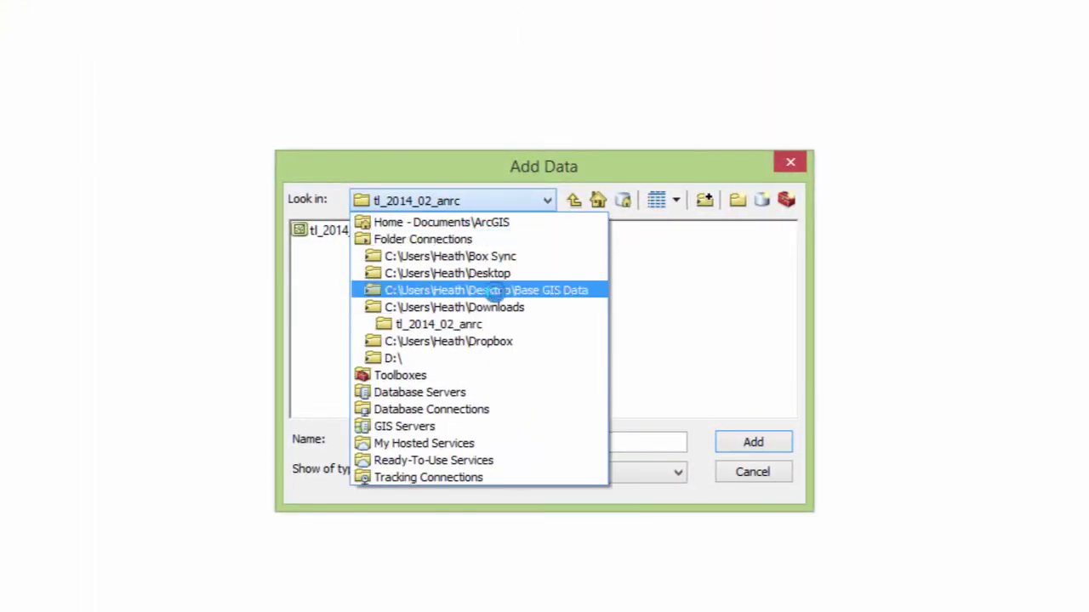
Step: Add the County_2010Census_DP1.shp shapefile from the Downloads folder to the map
{"action": "left_click", "coordinate": [493, 307]}
{"action": "left_click", "coordinate": [380, 230]}
{"action": "double_click", "coordinate": [379, 229]}
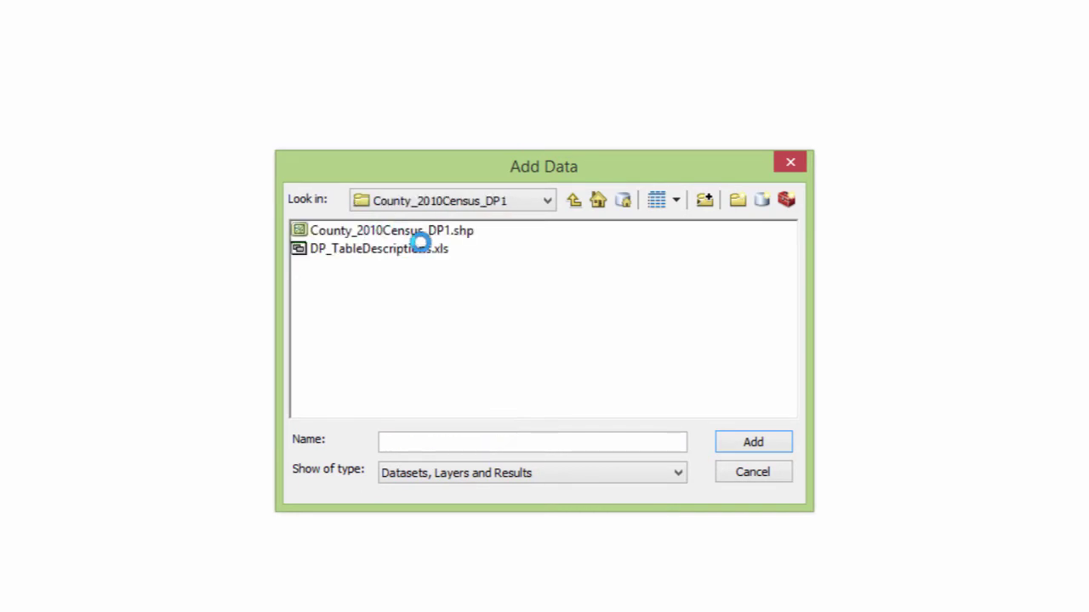
{"action": "double_click", "coordinate": [377, 231]}
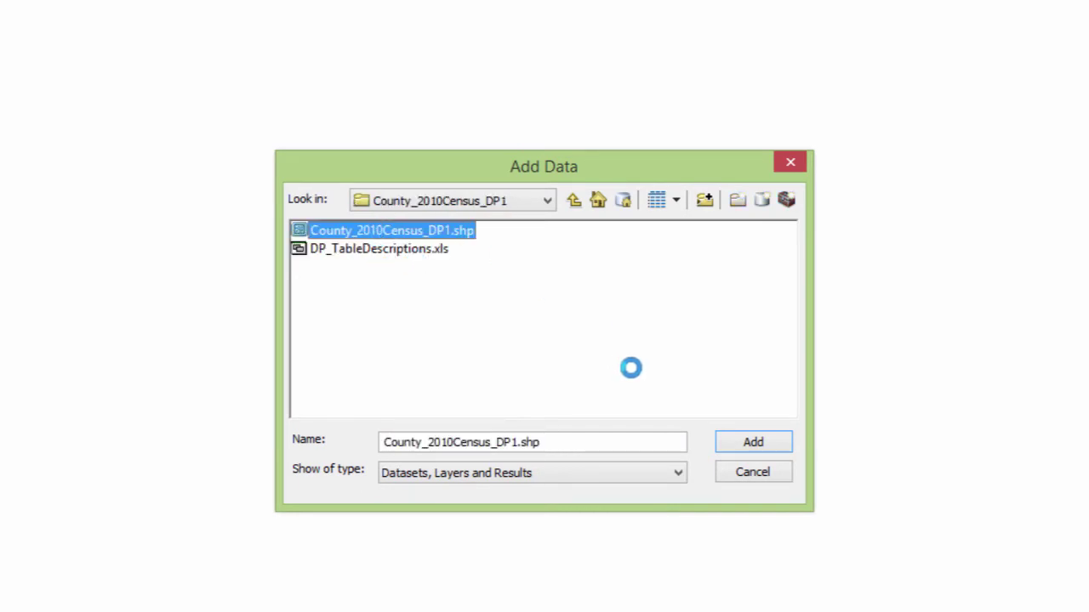
{"action": "left_click", "coordinate": [736, 442]}
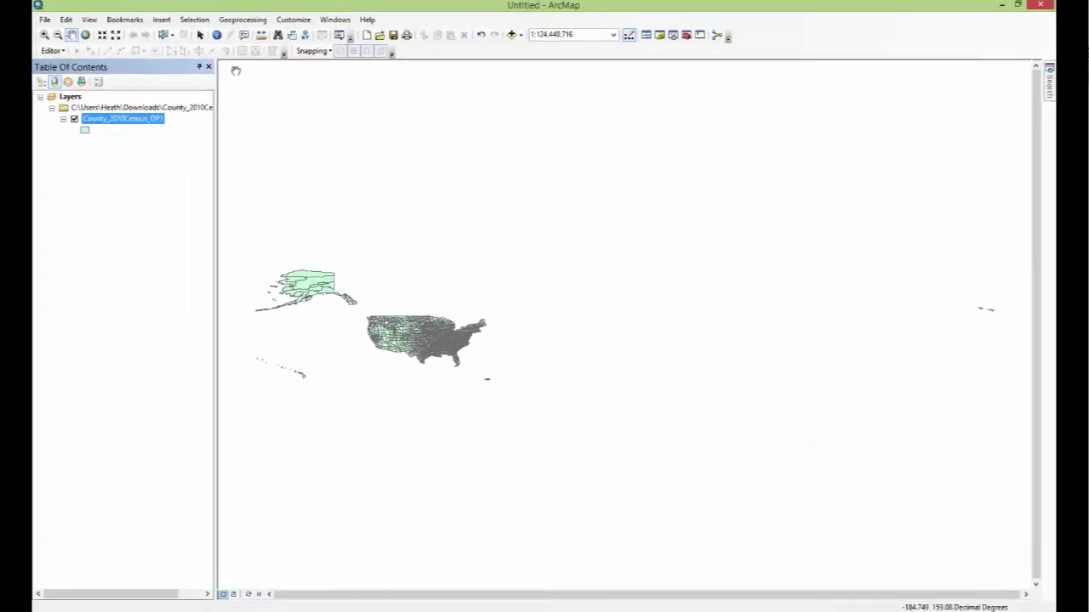
Step: Zoom in stepwise to the central and eastern US counties, then bring up the county layer's menu
{"action": "left_click", "coordinate": [48, 37]}
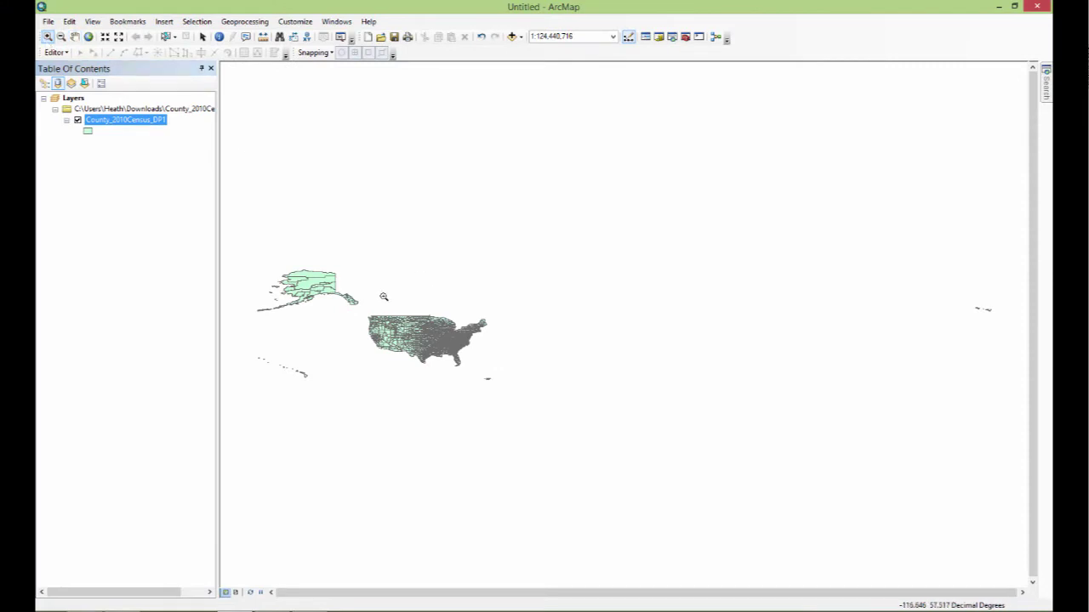
{"action": "left_click_drag", "start_coordinate": [384, 297], "coordinate": [478, 398]}
{"action": "left_click_drag", "start_coordinate": [444, 115], "coordinate": [808, 494]}
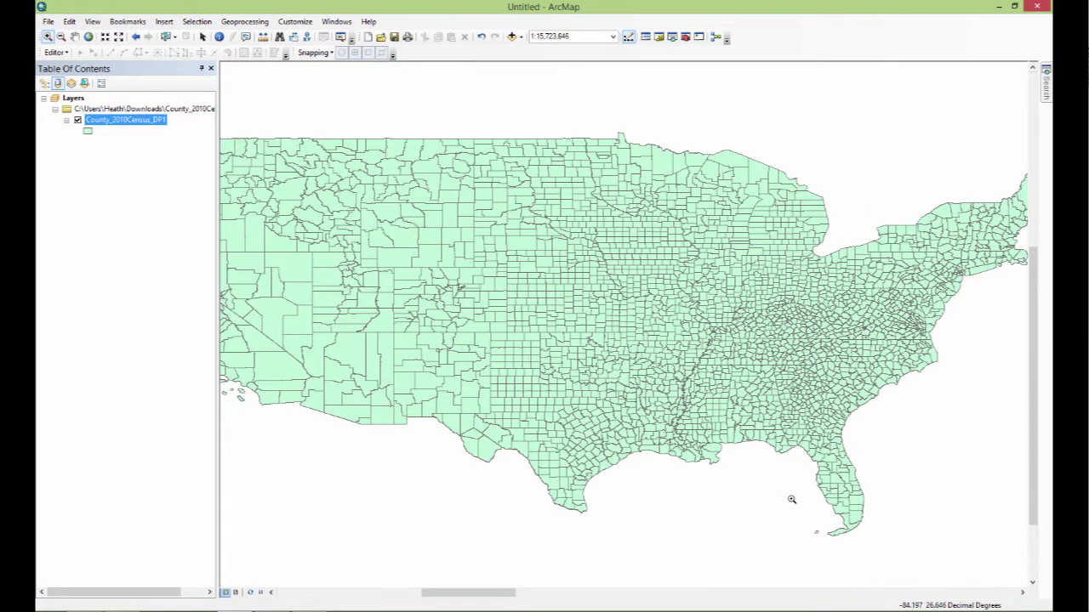
{"action": "left_click_drag", "start_coordinate": [515, 151], "coordinate": [931, 496]}
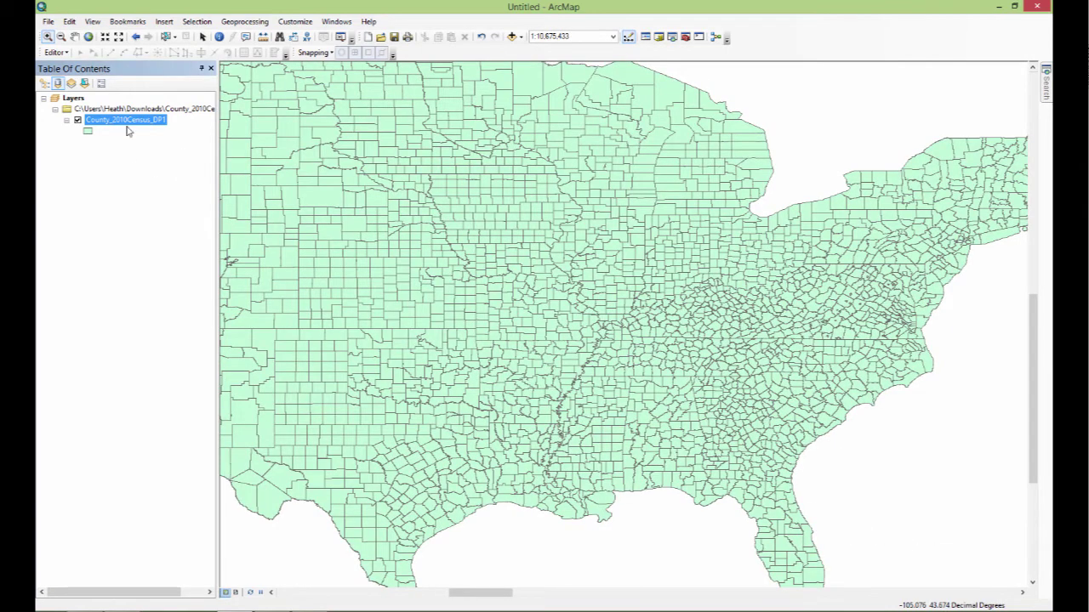
{"action": "right_click", "coordinate": [129, 120]}
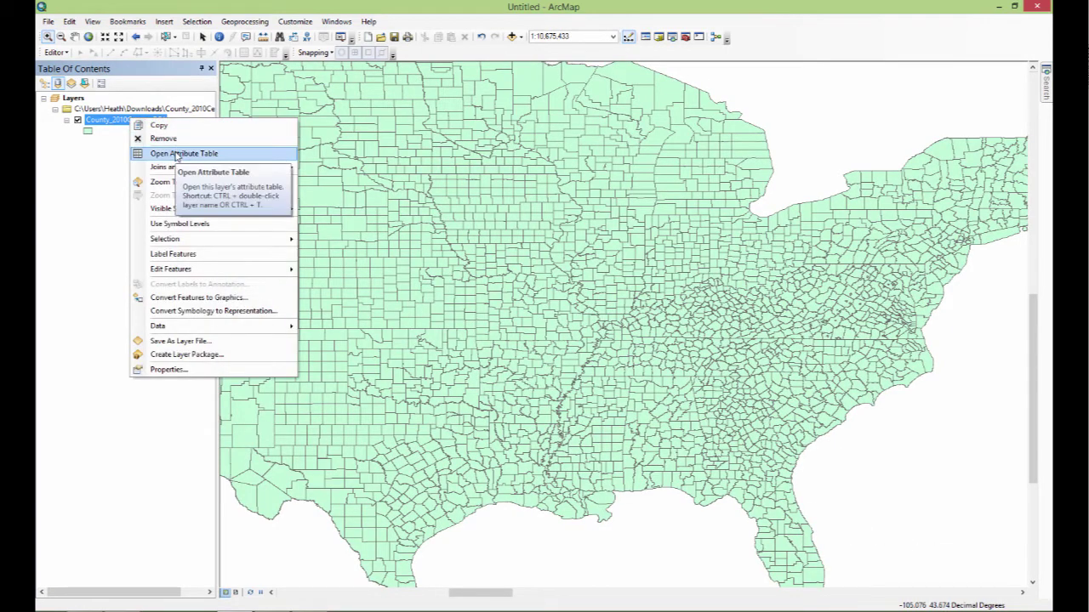
Step: Open the county layer's attribute table and scroll through its DP census columns to Shape_Area
{"action": "left_click", "coordinate": [176, 155]}
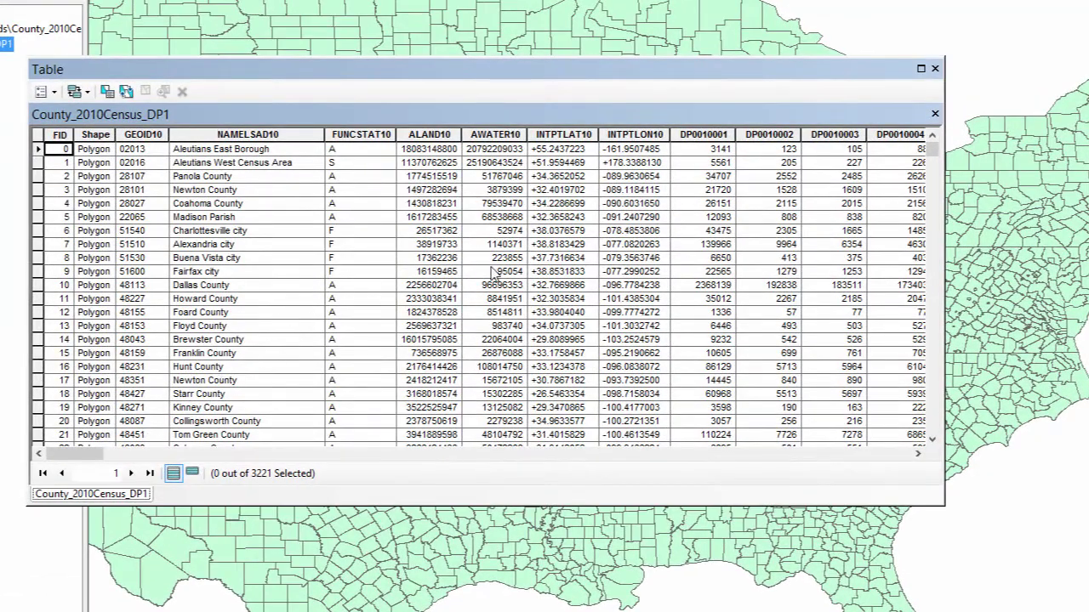
{"action": "left_click_drag", "start_coordinate": [77, 457], "coordinate": [876, 417]}
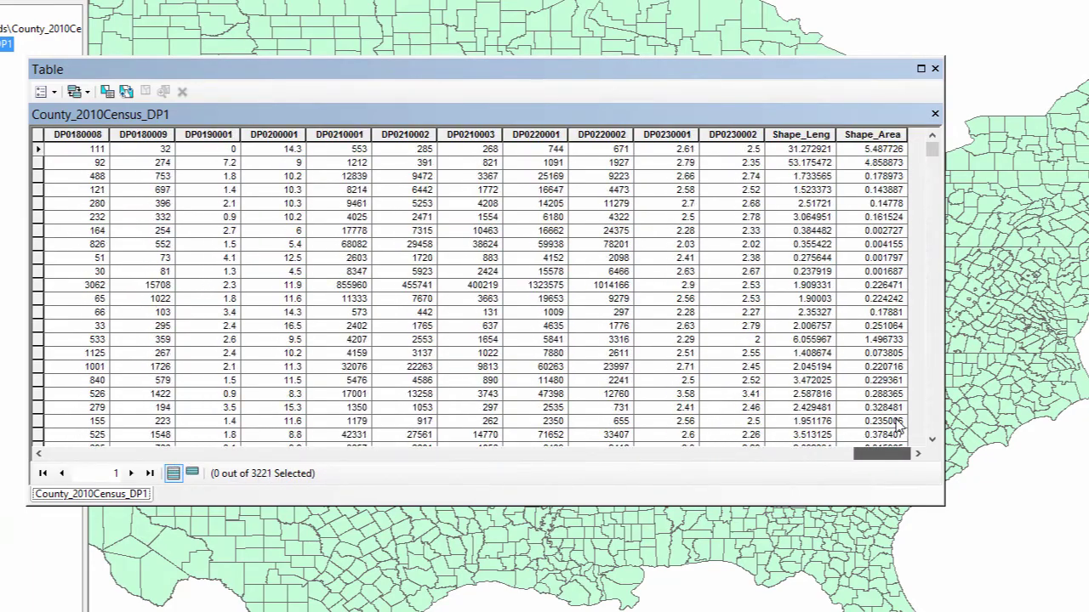
{"action": "left_click_drag", "start_coordinate": [881, 455], "coordinate": [373, 480]}
{"action": "scroll", "coordinate": [509, 200], "scroll_direction": "down", "scroll_amount": 2}
{"action": "scroll", "coordinate": [509, 200], "scroll_direction": "up", "scroll_amount": 2}
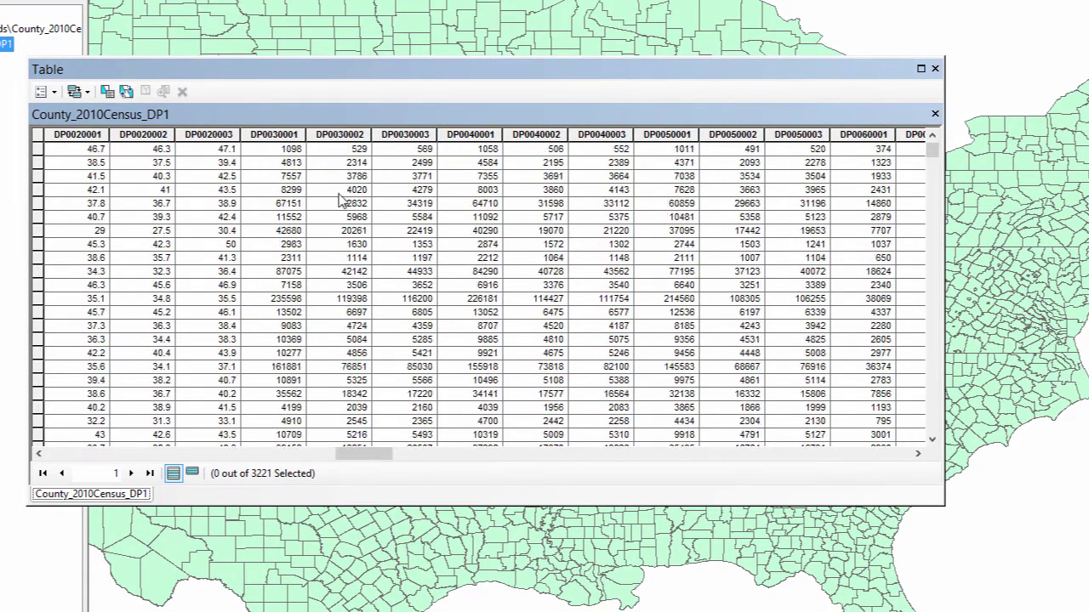
{"action": "left_click_drag", "start_coordinate": [933, 151], "coordinate": [876, 242]}
{"action": "scroll", "coordinate": [585, 272], "scroll_direction": "up", "scroll_amount": 4}
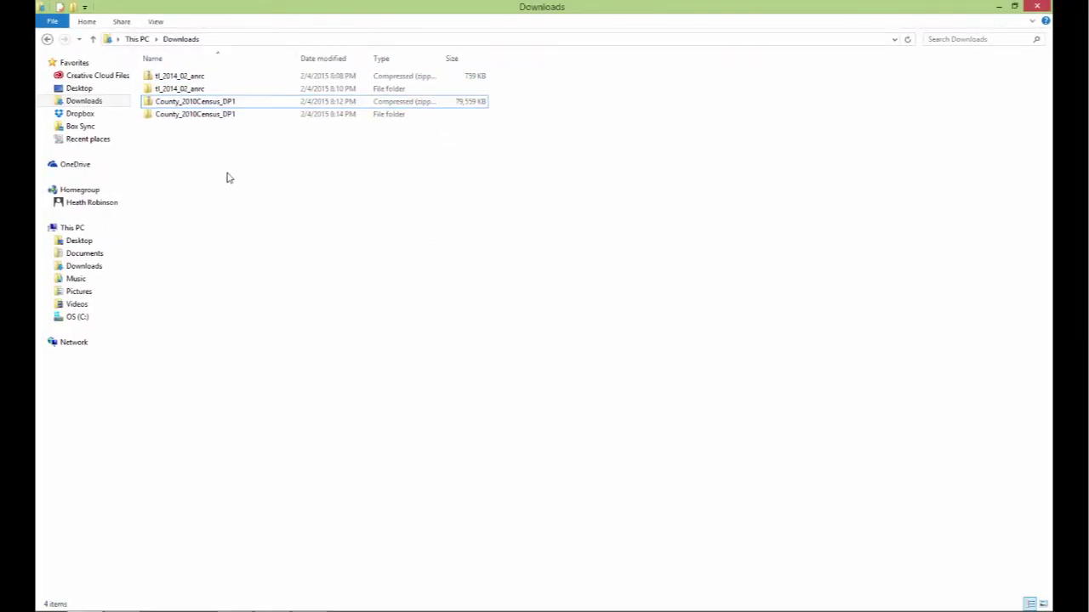
Step: Enter the extracted County_2010Census_DP1 folder and launch the DP_TableDescriptions spreadsheet
{"action": "left_click", "coordinate": [227, 116]}
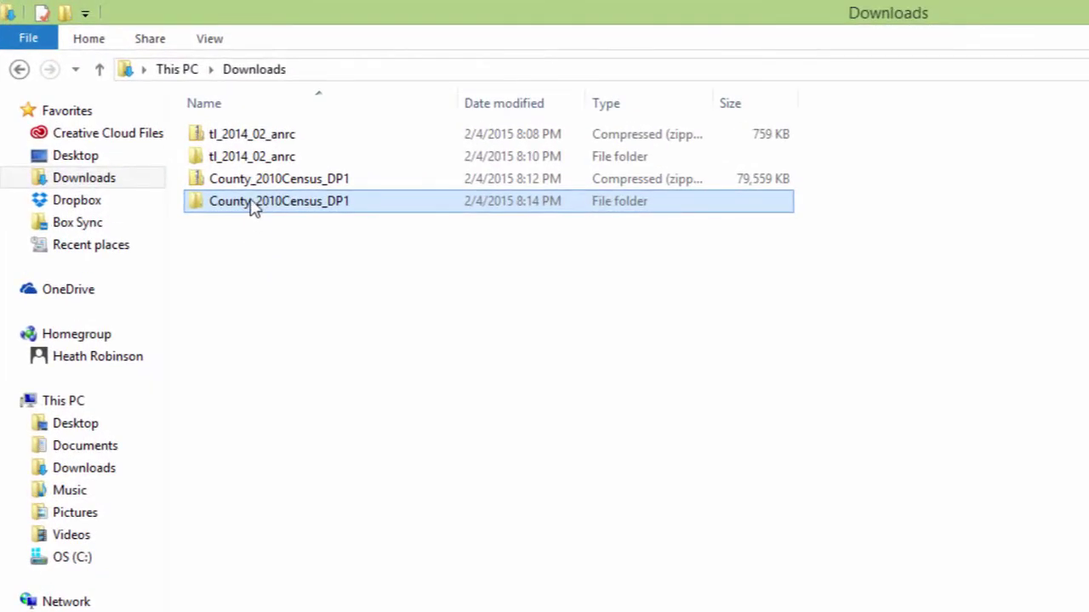
{"action": "double_click", "coordinate": [252, 204]}
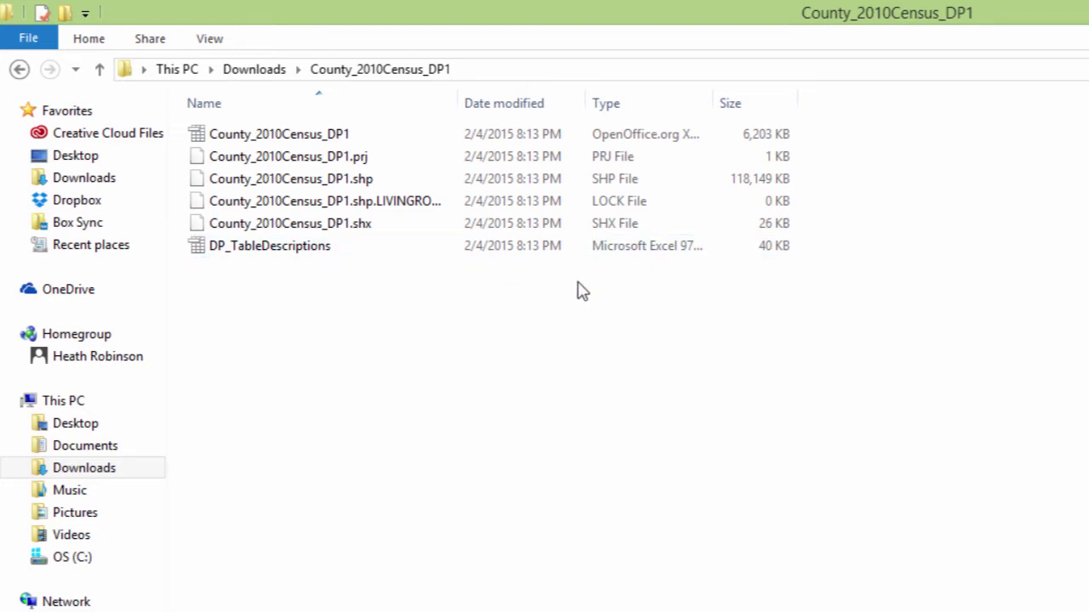
{"action": "left_click", "coordinate": [582, 252]}
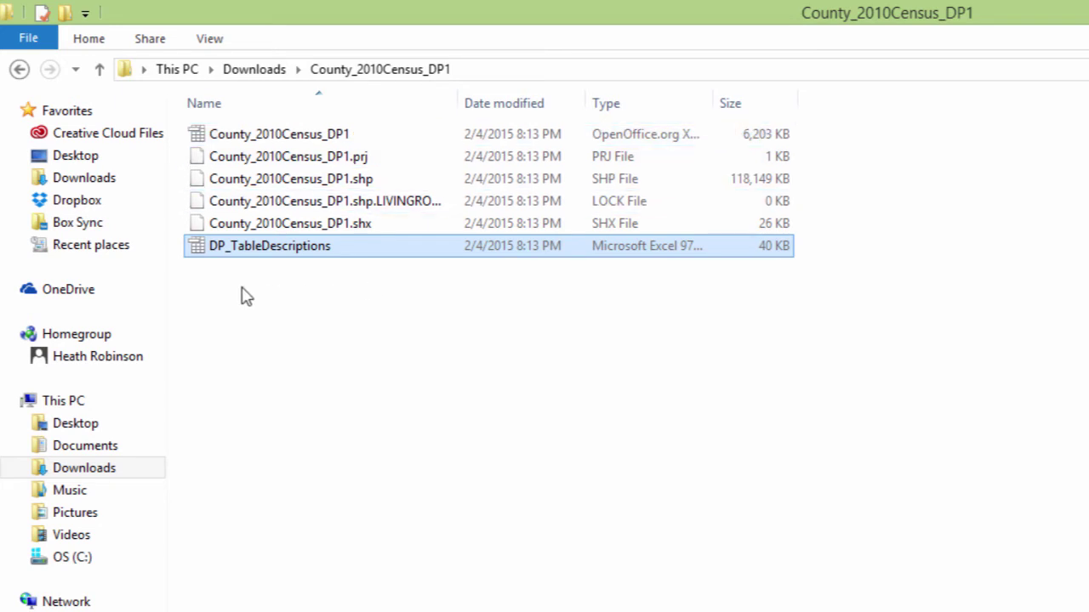
{"action": "double_click", "coordinate": [302, 257]}
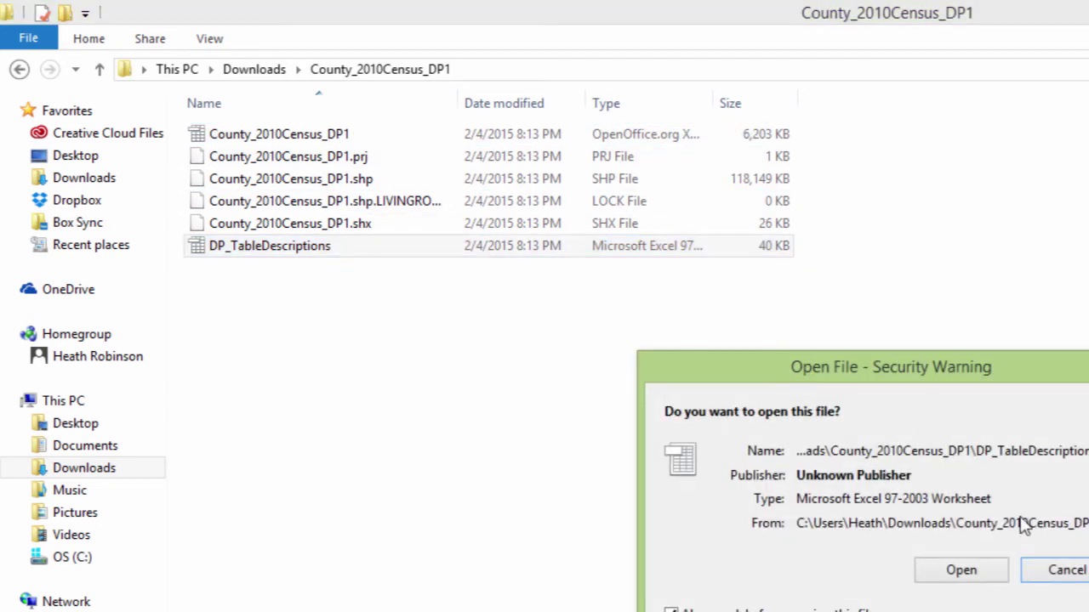
Step: Open DP_TableDescriptions past the security warning and browse the field codes, selecting DP0060001
{"action": "left_click", "coordinate": [982, 578]}
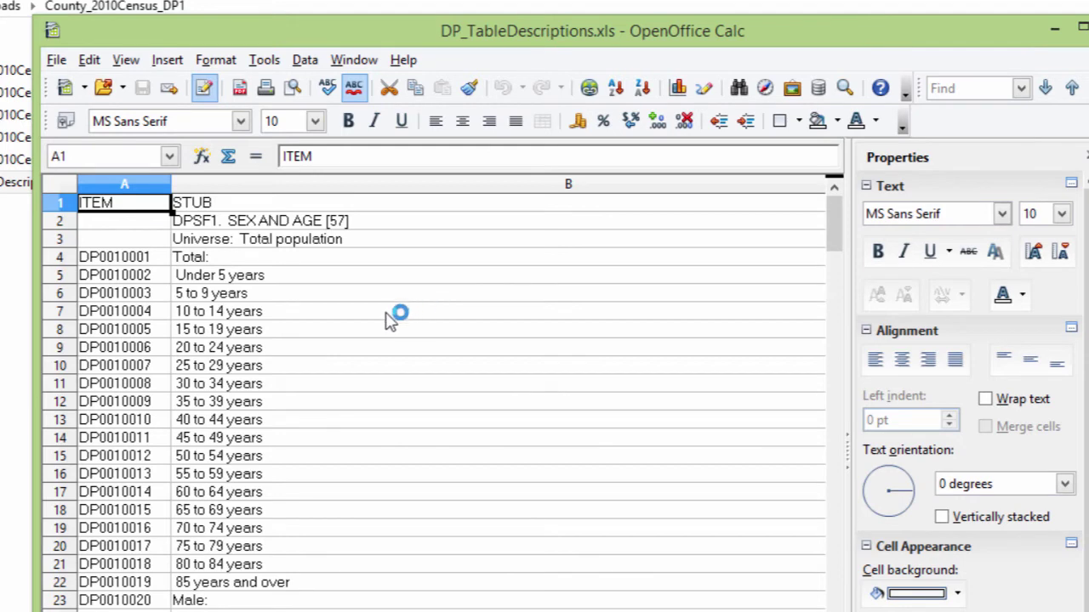
{"action": "scroll", "coordinate": [299, 413], "scroll_direction": "down", "scroll_amount": 20}
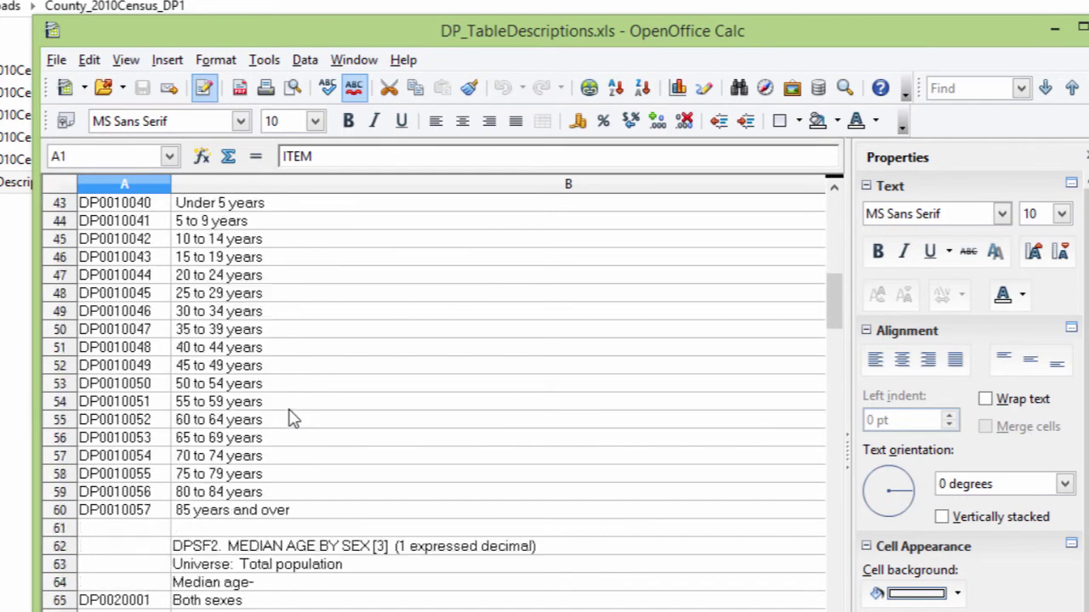
{"action": "scroll", "coordinate": [264, 407], "scroll_direction": "down", "scroll_amount": 5}
{"action": "left_click", "coordinate": [109, 383]}
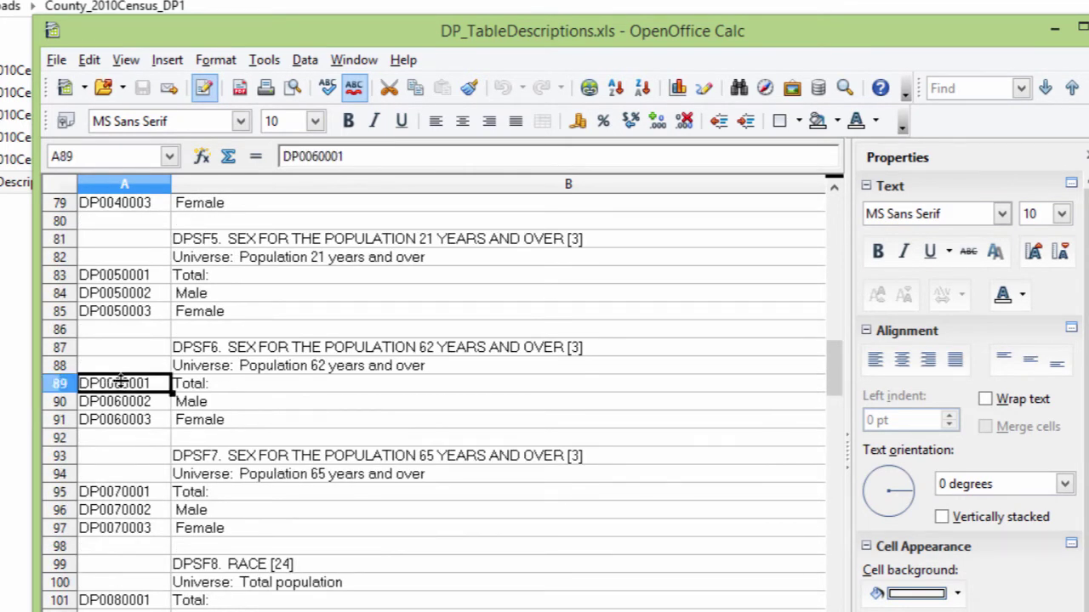
{"action": "scroll", "coordinate": [125, 418], "scroll_direction": "up", "scroll_amount": 5}
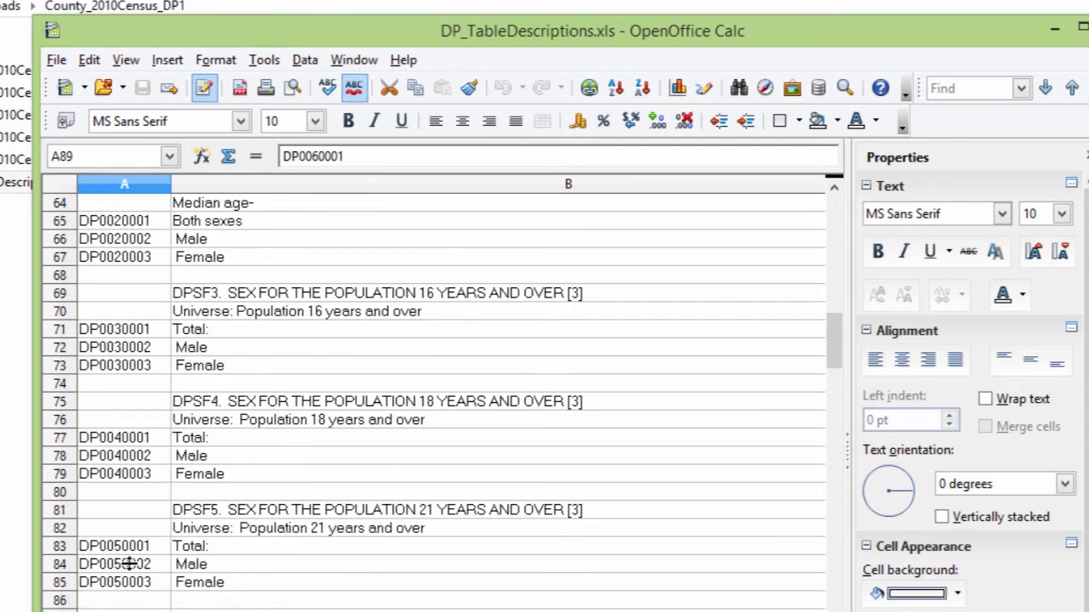
{"action": "scroll", "coordinate": [324, 590], "scroll_direction": "down", "scroll_amount": 17}
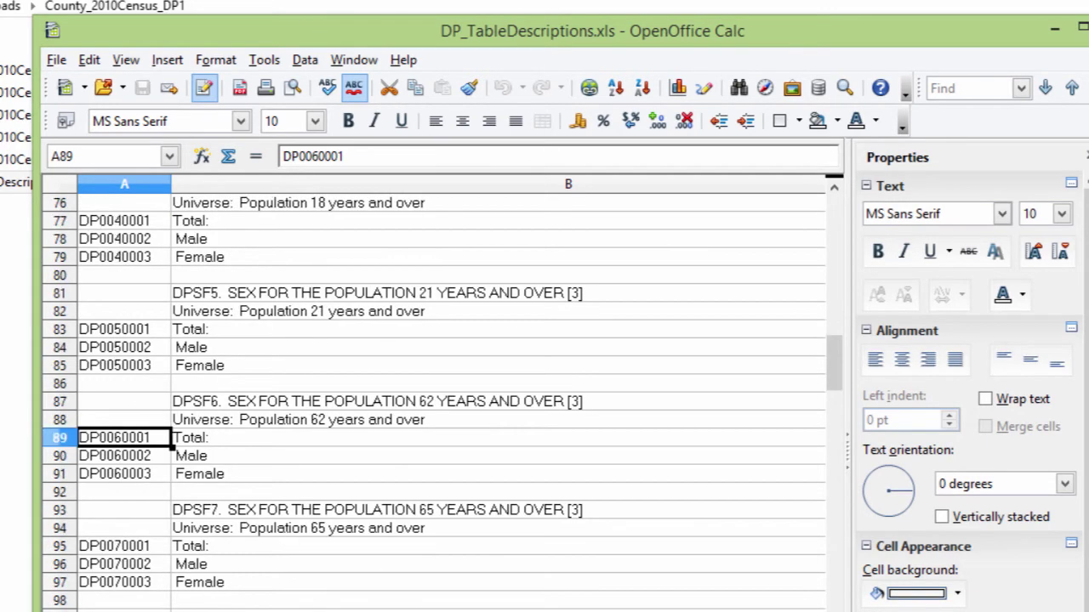
{"action": "scroll", "coordinate": [324, 589], "scroll_direction": "up", "scroll_amount": 1}
{"action": "scroll", "coordinate": [324, 590], "scroll_direction": "up", "scroll_amount": 1}
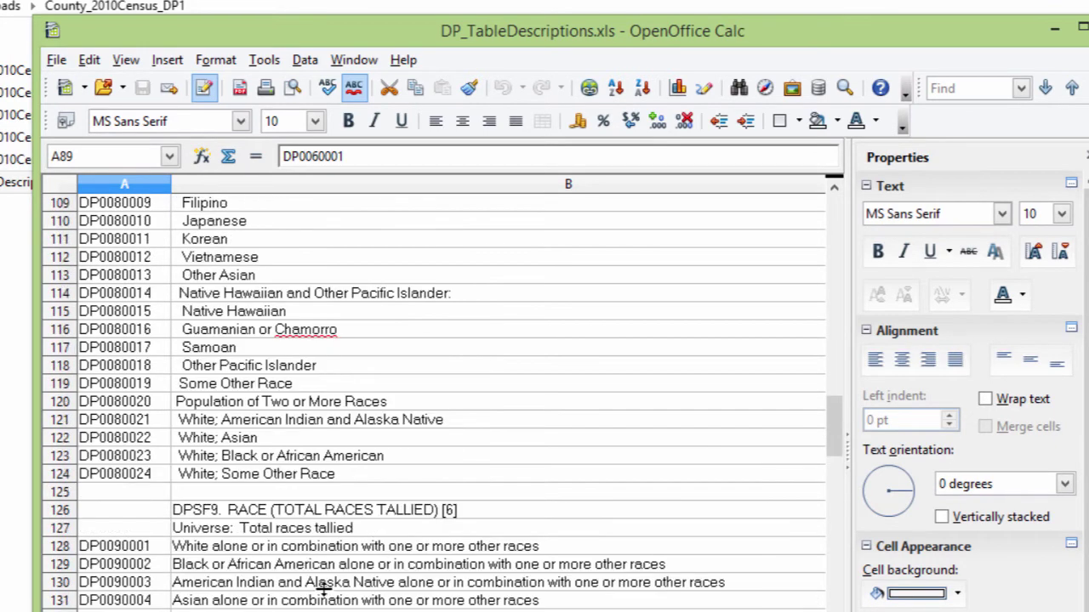
{"action": "scroll", "coordinate": [319, 589], "scroll_direction": "down", "scroll_amount": 19}
{"action": "scroll", "coordinate": [315, 588], "scroll_direction": "down", "scroll_amount": 5}
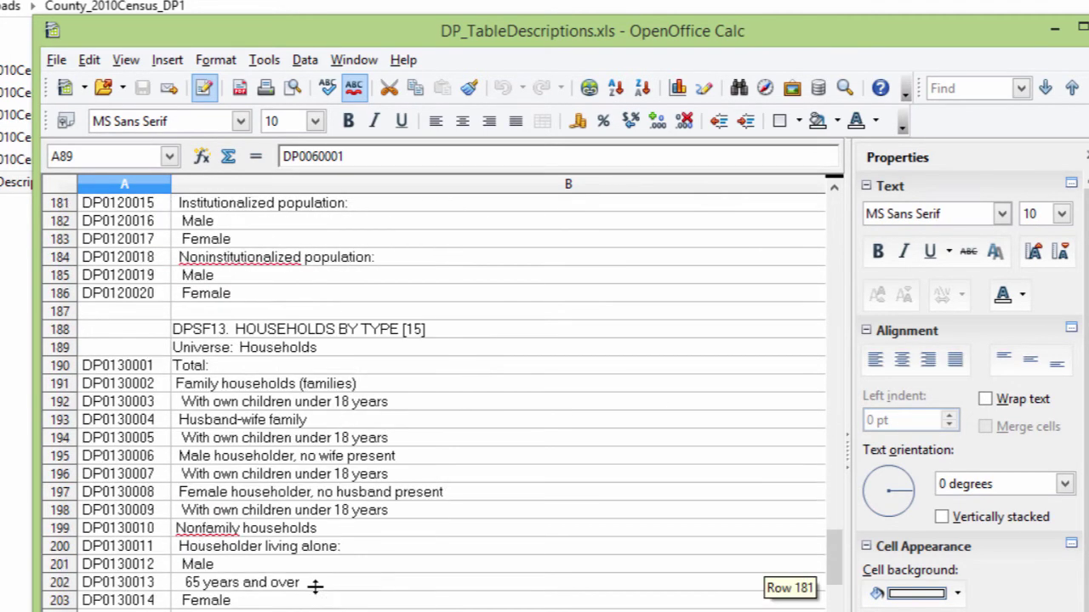
{"action": "scroll", "coordinate": [315, 587], "scroll_direction": "down", "scroll_amount": 6}
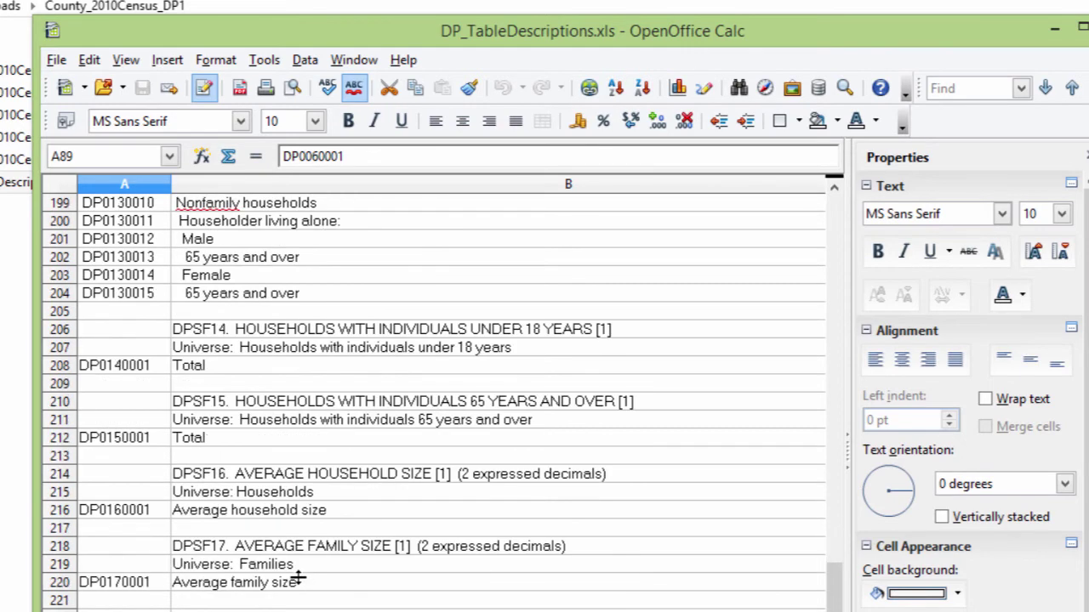
{"action": "scroll", "coordinate": [293, 578], "scroll_direction": "up", "scroll_amount": 5}
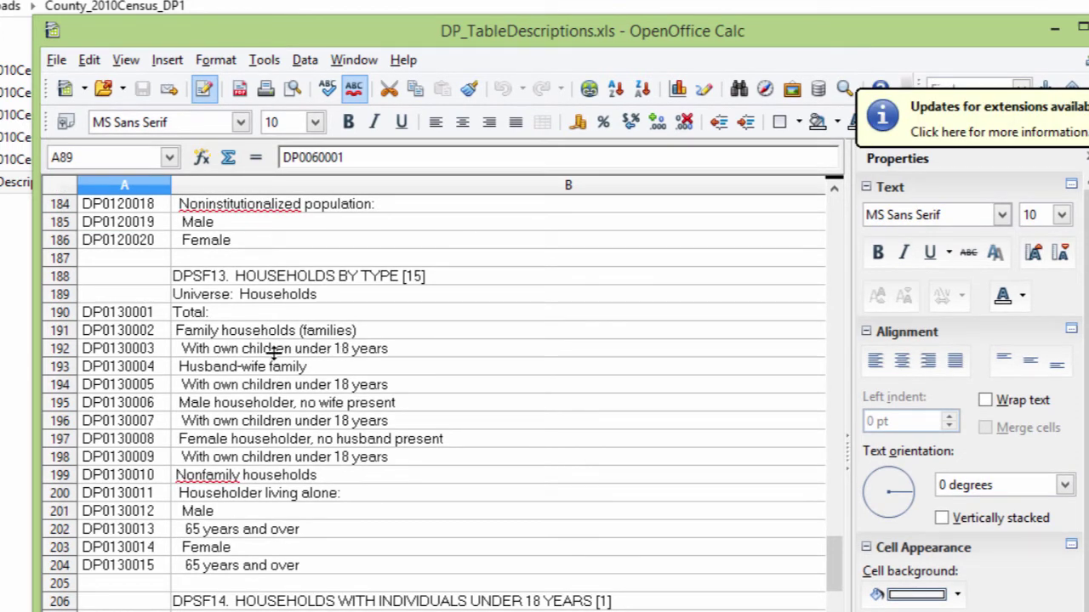
Step: Highlight rows 192 and 193 (DP0130003, DP0130004), then close the workbook
{"action": "left_click", "coordinate": [56, 349]}
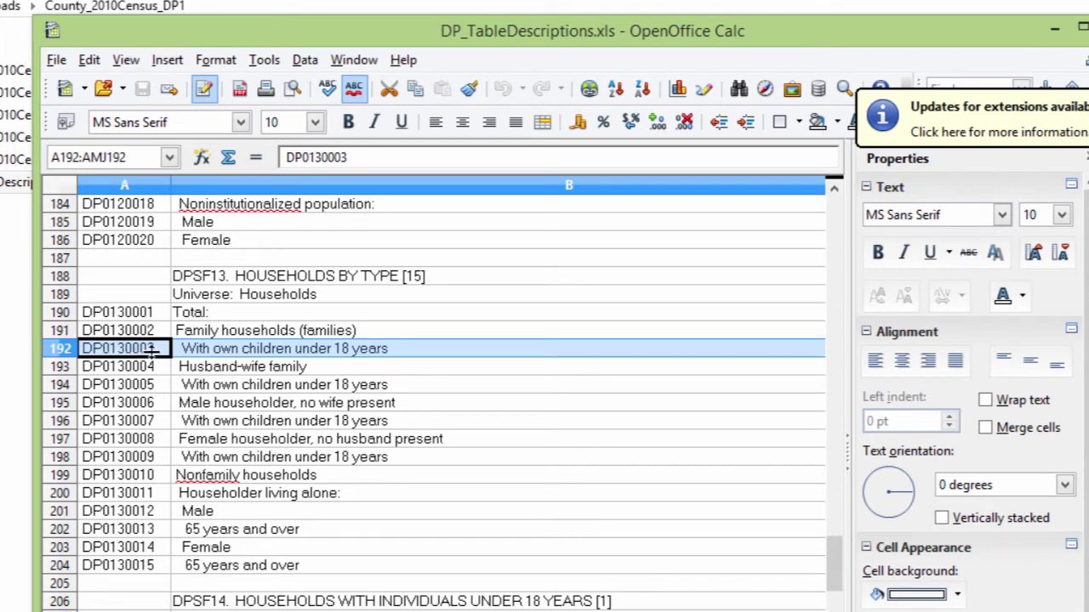
{"action": "left_click", "coordinate": [61, 366]}
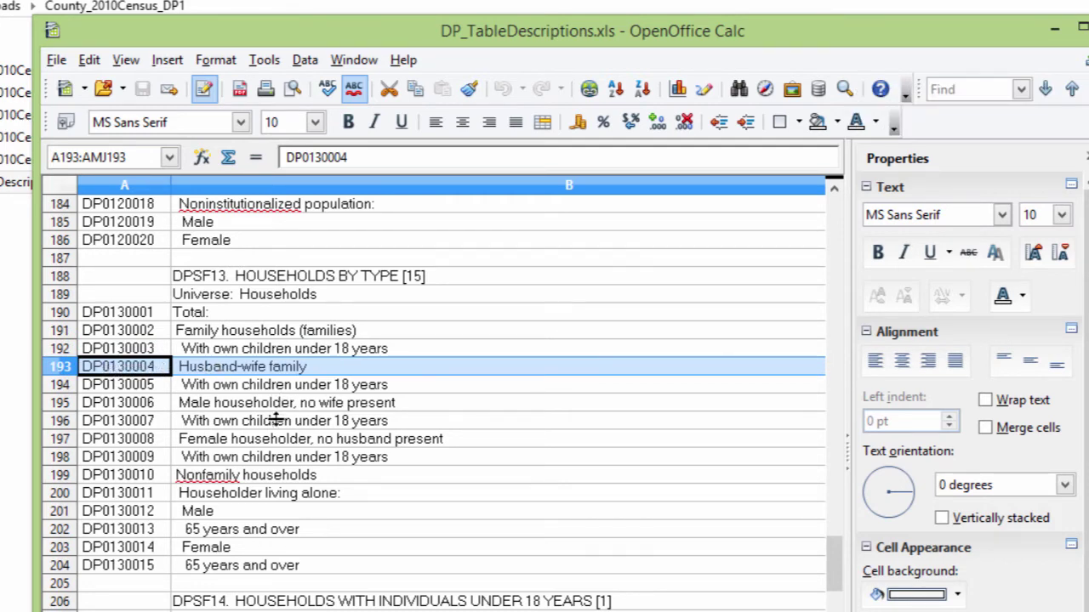
{"action": "scroll", "coordinate": [273, 430], "scroll_direction": "down", "scroll_amount": 19}
{"action": "scroll", "coordinate": [268, 439], "scroll_direction": "up", "scroll_amount": 4}
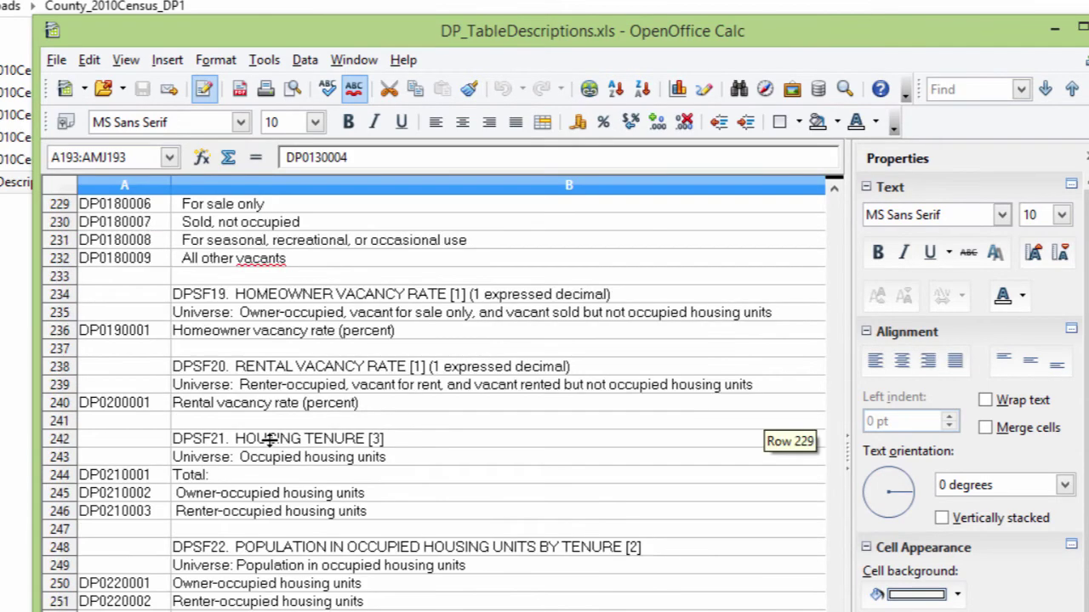
{"action": "scroll", "coordinate": [271, 439], "scroll_direction": "up", "scroll_amount": 3}
{"action": "scroll", "coordinate": [231, 456], "scroll_direction": "up", "scroll_amount": 1}
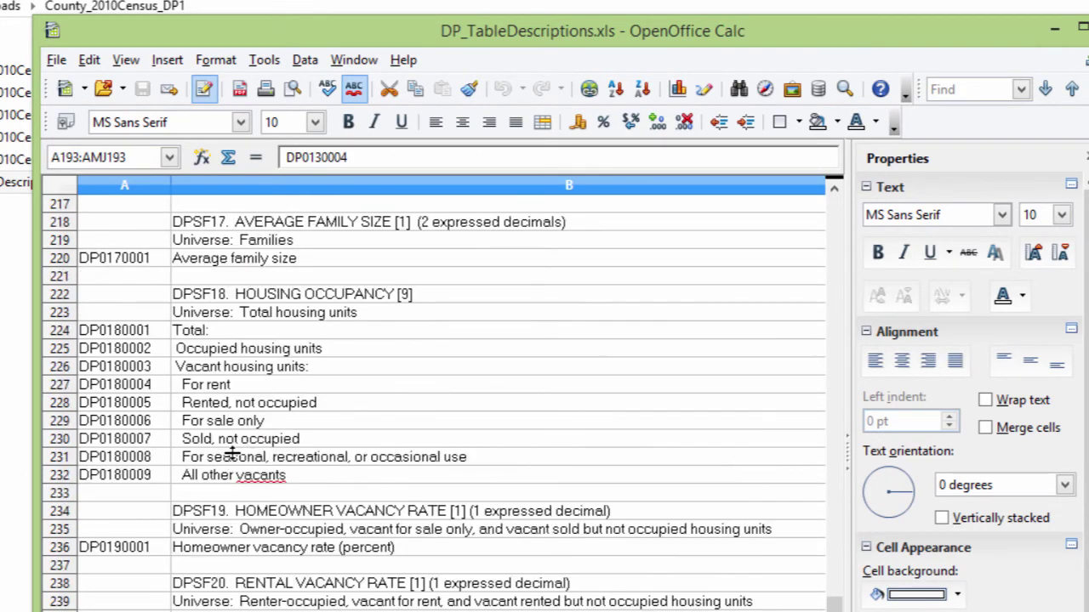
{"action": "scroll", "coordinate": [232, 456], "scroll_direction": "up", "scroll_amount": 16}
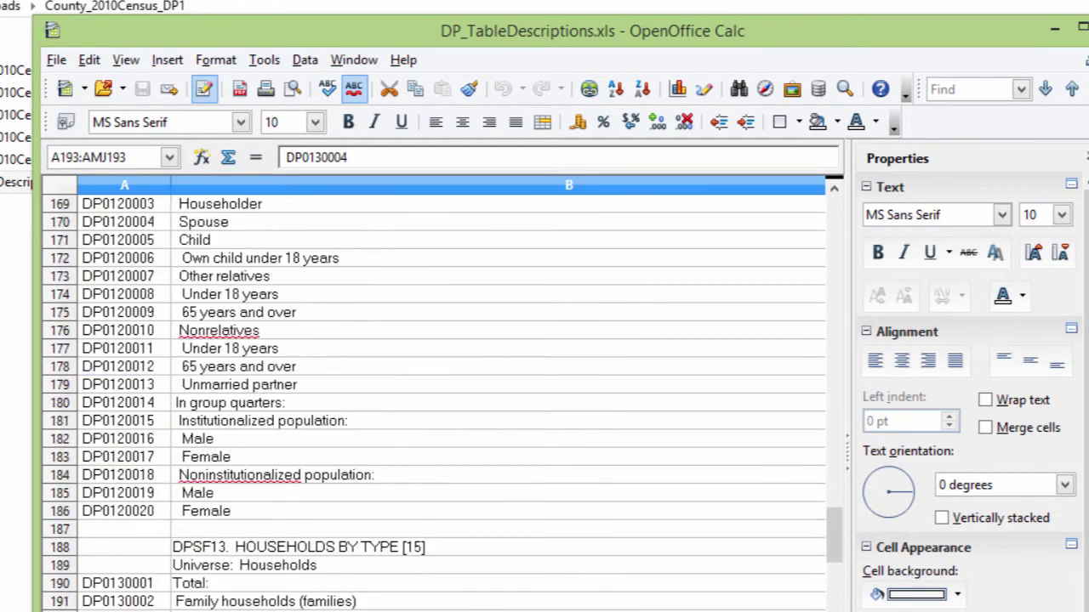
{"action": "key", "text": "alt+F4"}
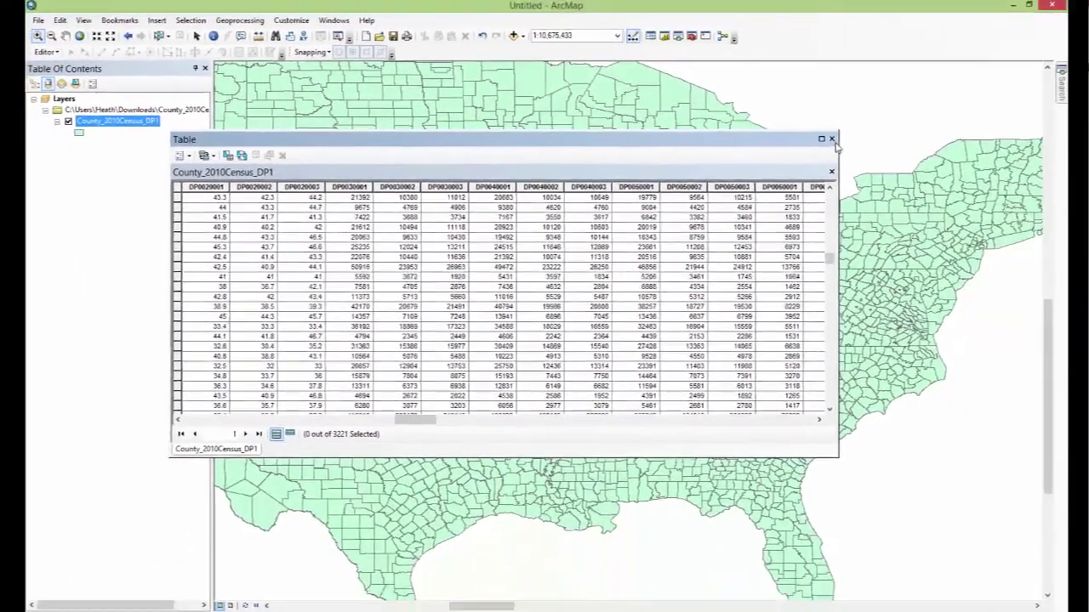
Step: Close the county attribute table, then go from TIGER Products to the Cartographic Boundary Shapefiles page
{"action": "left_click", "coordinate": [832, 139]}
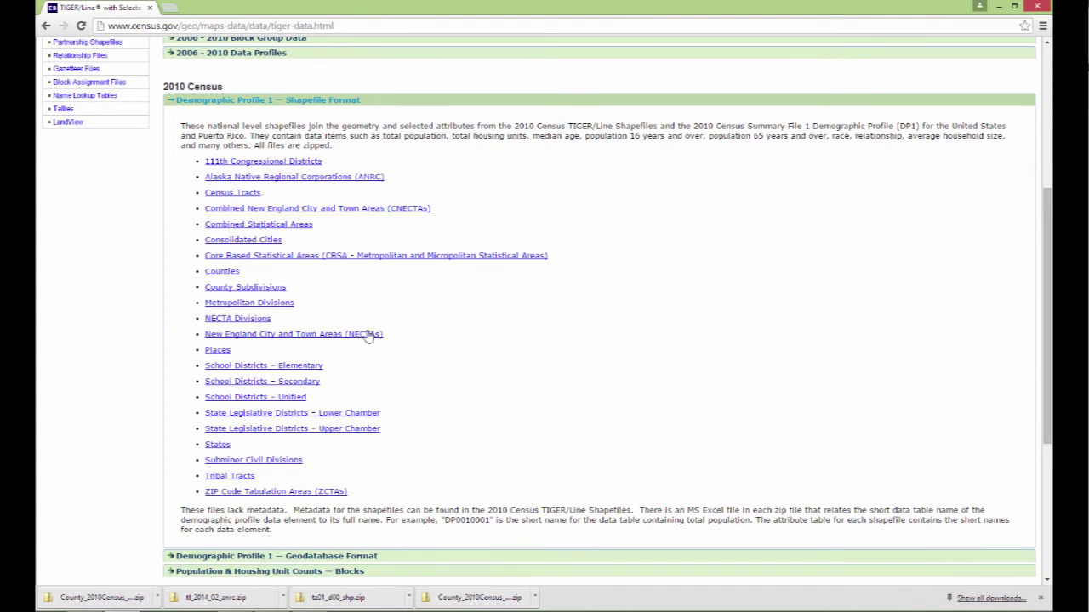
{"action": "scroll", "coordinate": [319, 141], "scroll_direction": "up", "scroll_amount": 4}
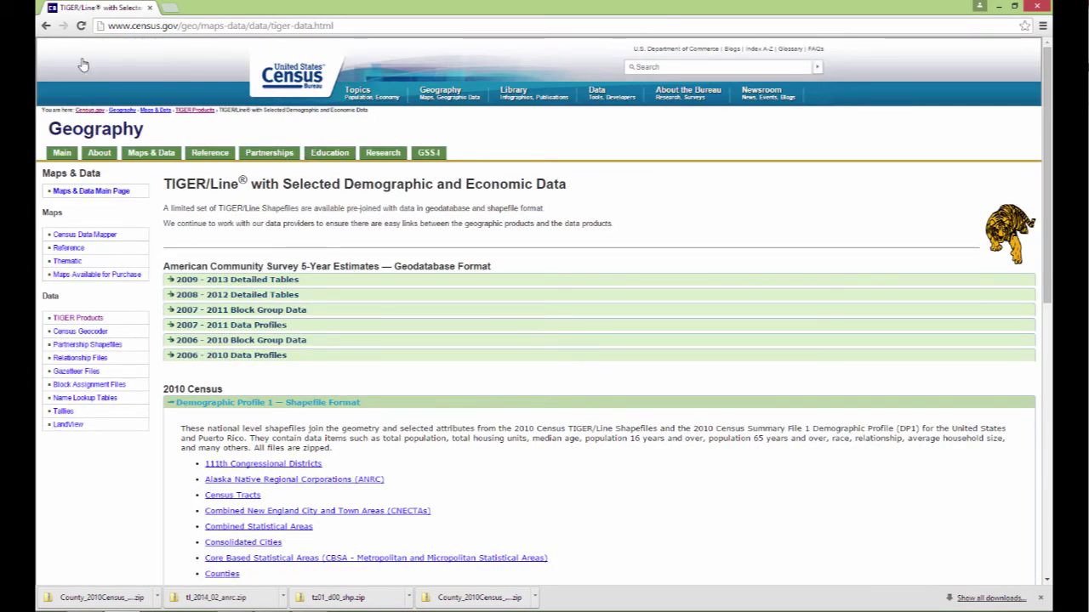
{"action": "left_click", "coordinate": [46, 26]}
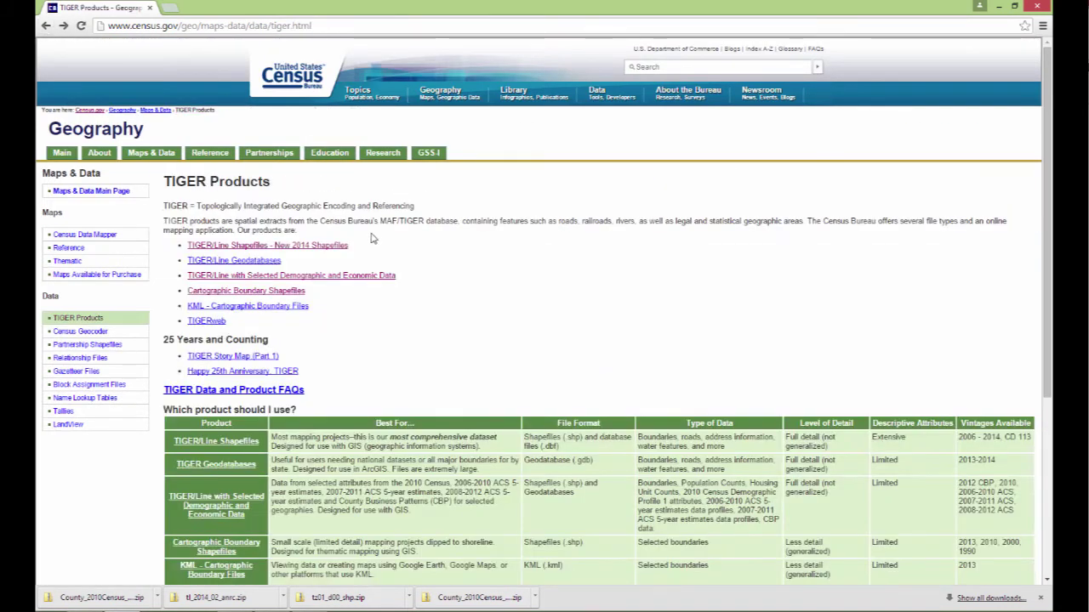
{"action": "scroll", "coordinate": [505, 296], "scroll_direction": "down", "scroll_amount": 2}
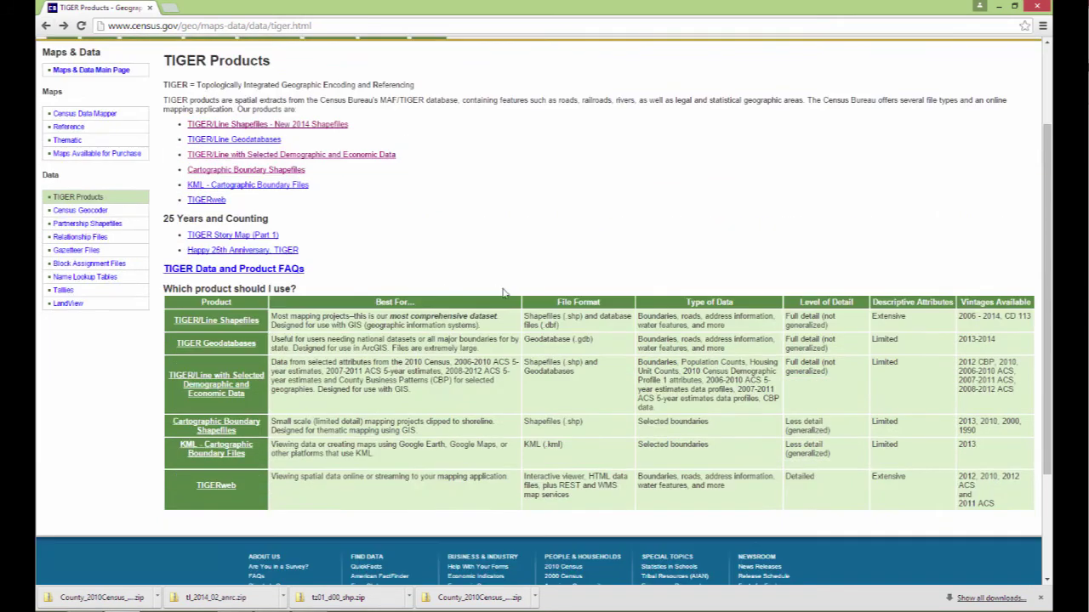
{"action": "left_click", "coordinate": [285, 172]}
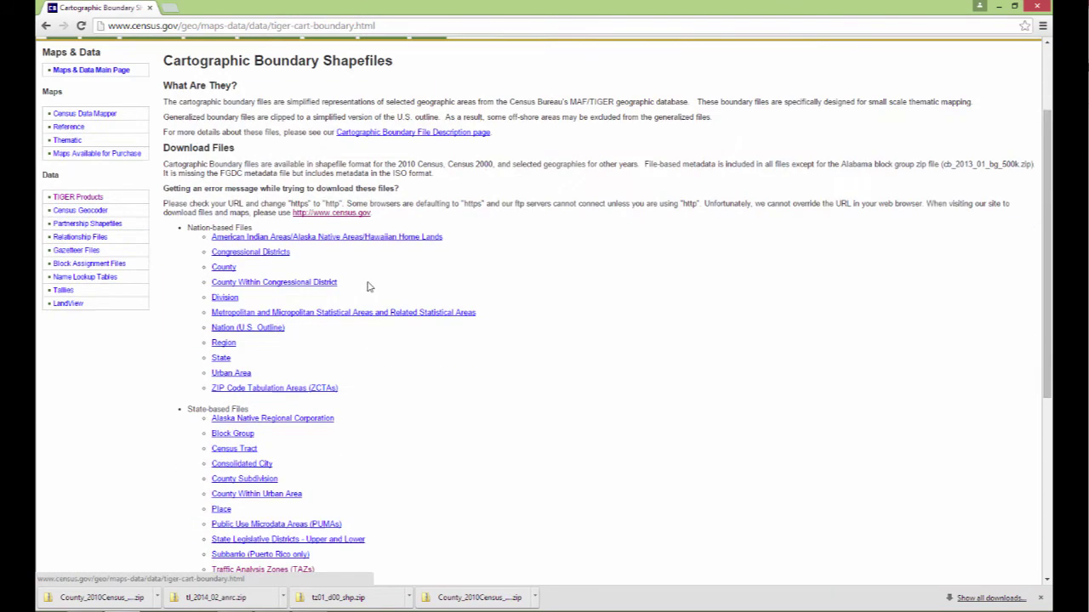
{"action": "scroll", "coordinate": [382, 362], "scroll_direction": "down", "scroll_amount": 1}
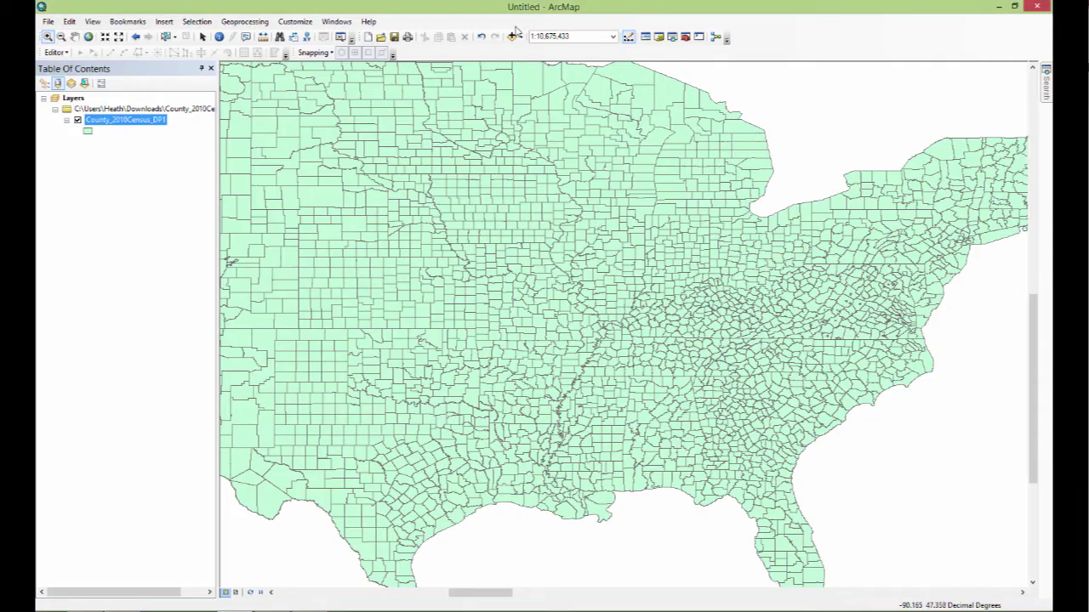
Step: Remove the County_2010Census_DP1 layer via its Table of Contents menu
{"action": "right_click", "coordinate": [105, 120]}
{"action": "left_click", "coordinate": [166, 151]}
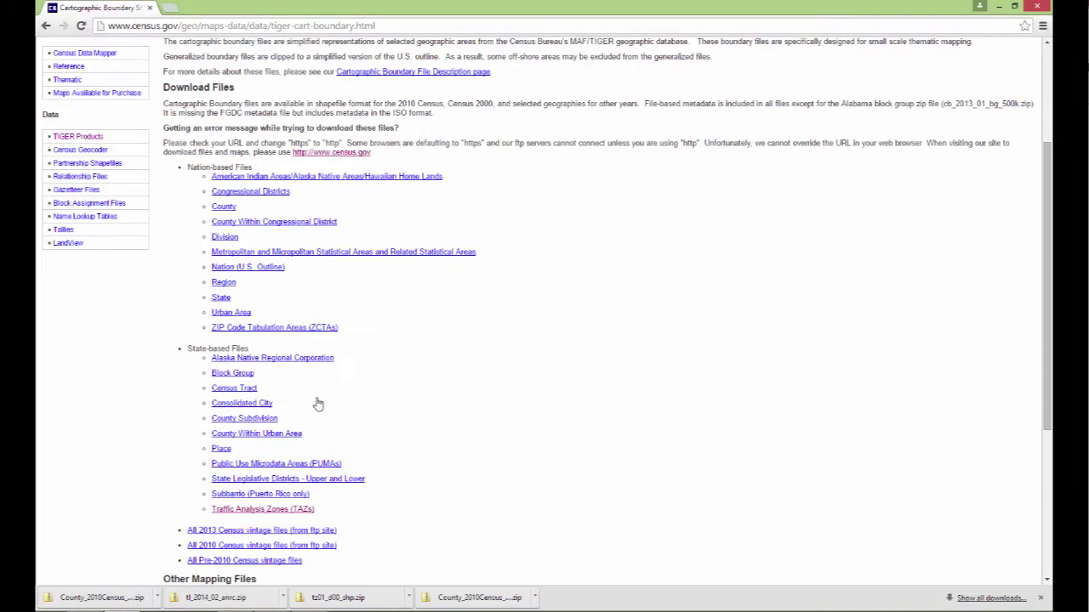
{"action": "scroll", "coordinate": [340, 396], "scroll_direction": "down", "scroll_amount": 1}
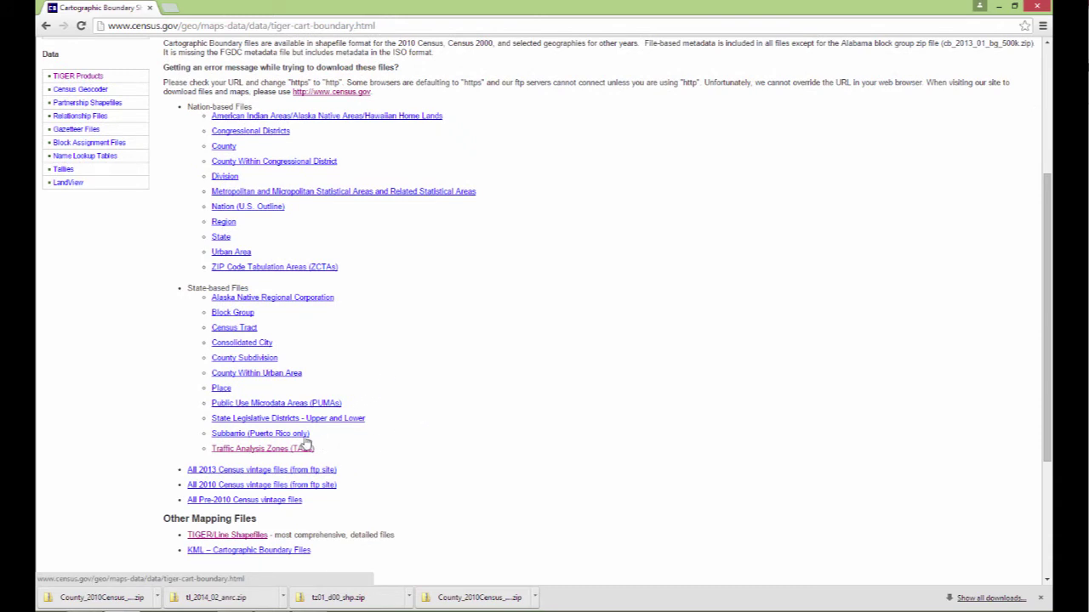
Step: On the Traffic Analysis Zones page, choose Indiana to download tz18_d00_shp.zip
{"action": "left_click", "coordinate": [258, 451]}
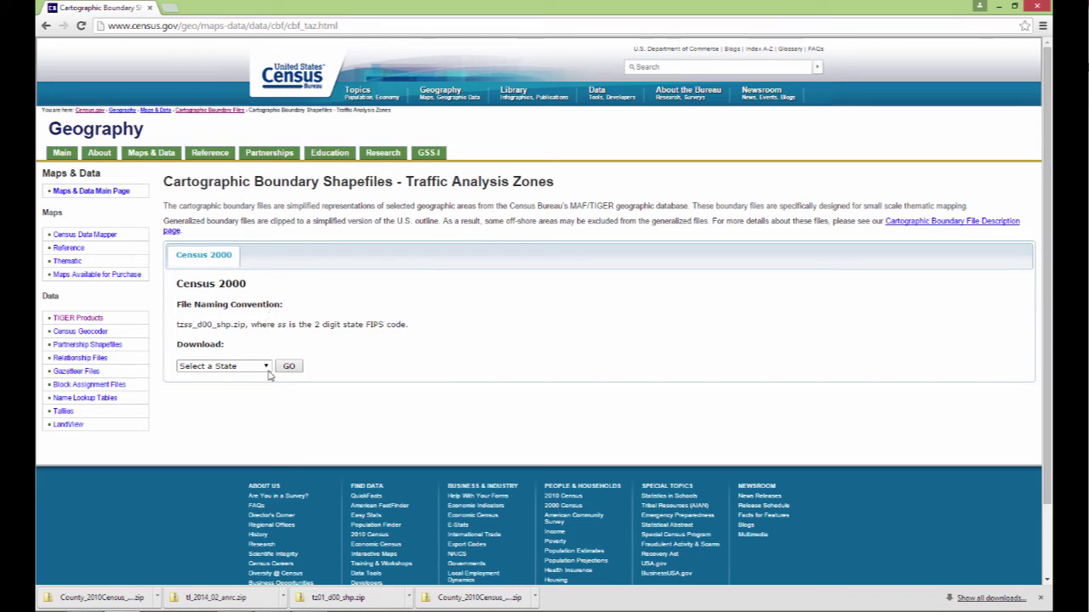
{"action": "left_click", "coordinate": [266, 367]}
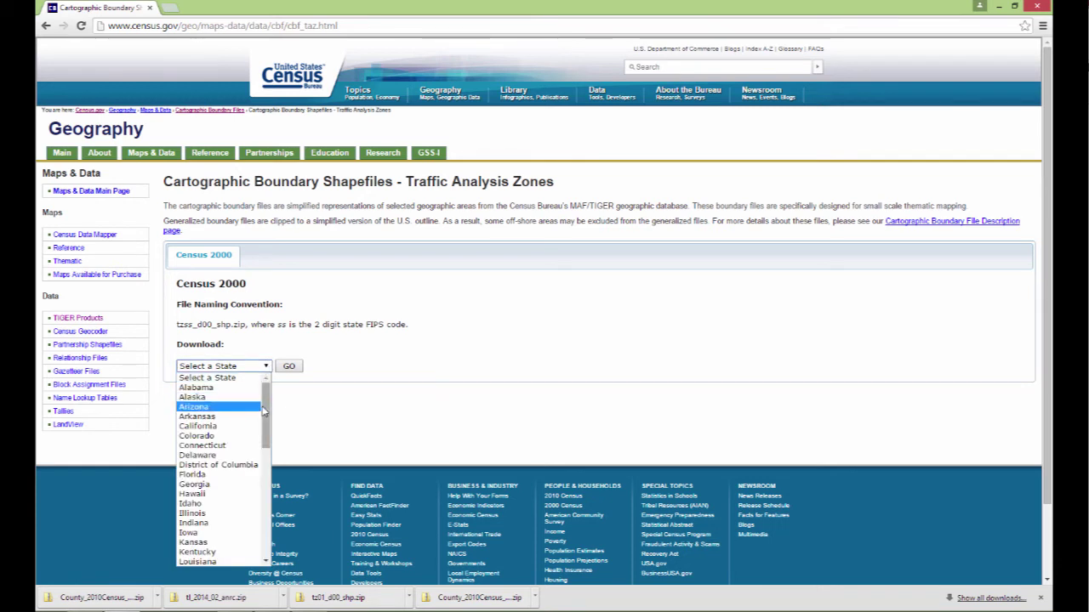
{"action": "scroll", "coordinate": [264, 417], "scroll_direction": "down", "scroll_amount": 1}
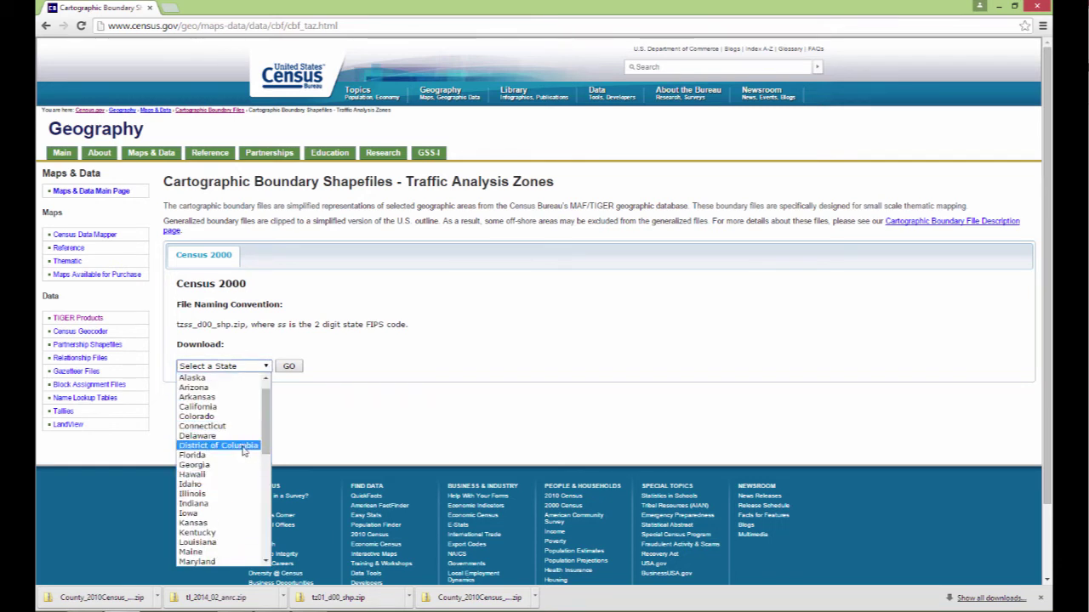
{"action": "left_click", "coordinate": [223, 502]}
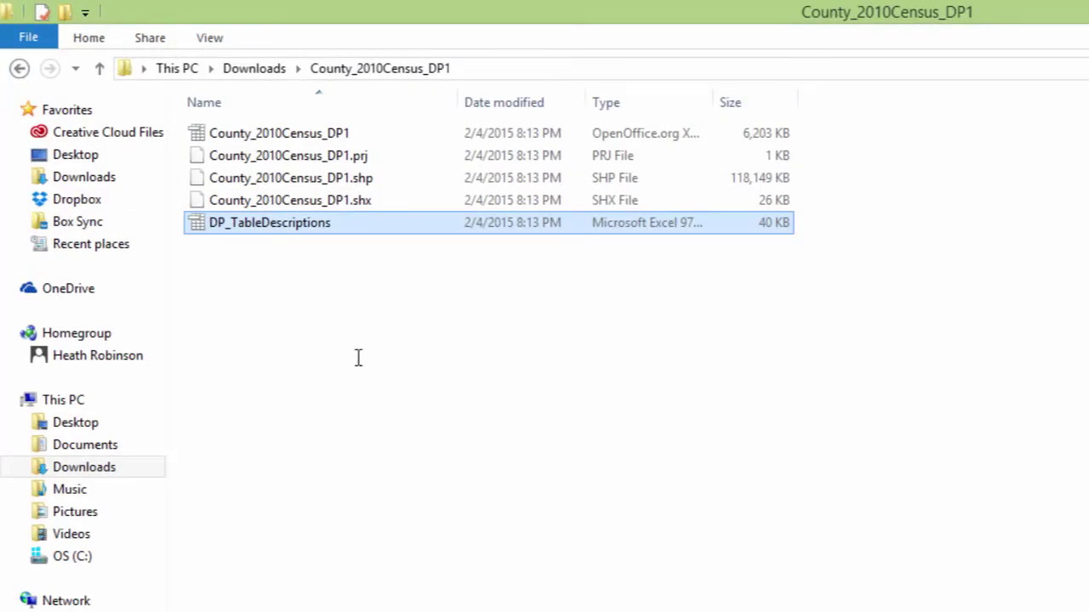
Step: Extract tz18_d00_shp.zip in Downloads to its suggested folder, then close the extracted window
{"action": "left_click", "coordinate": [270, 68]}
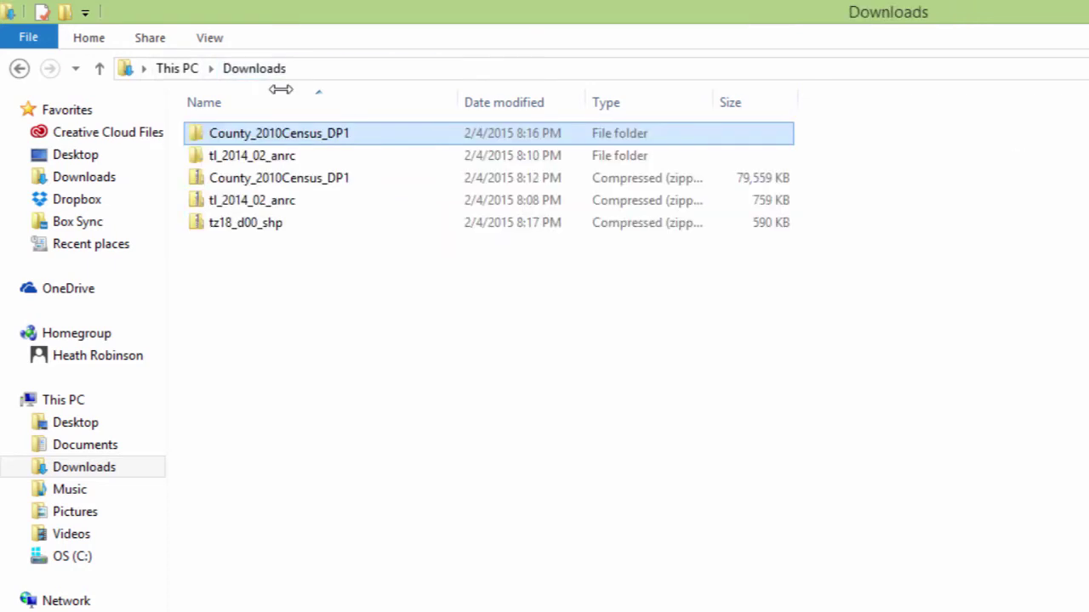
{"action": "left_click", "coordinate": [268, 221]}
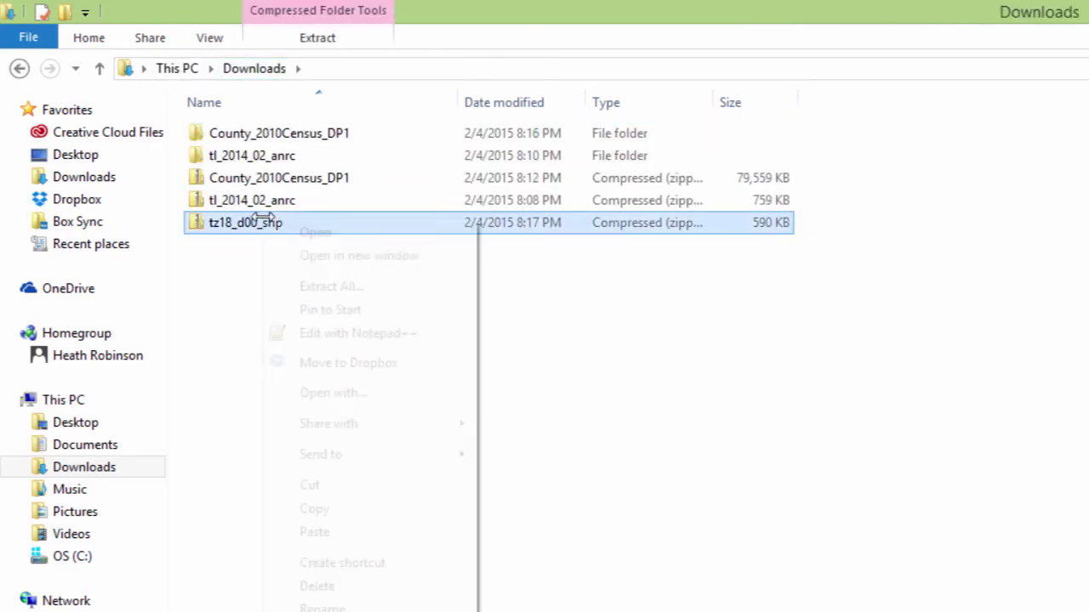
{"action": "left_click", "coordinate": [311, 285]}
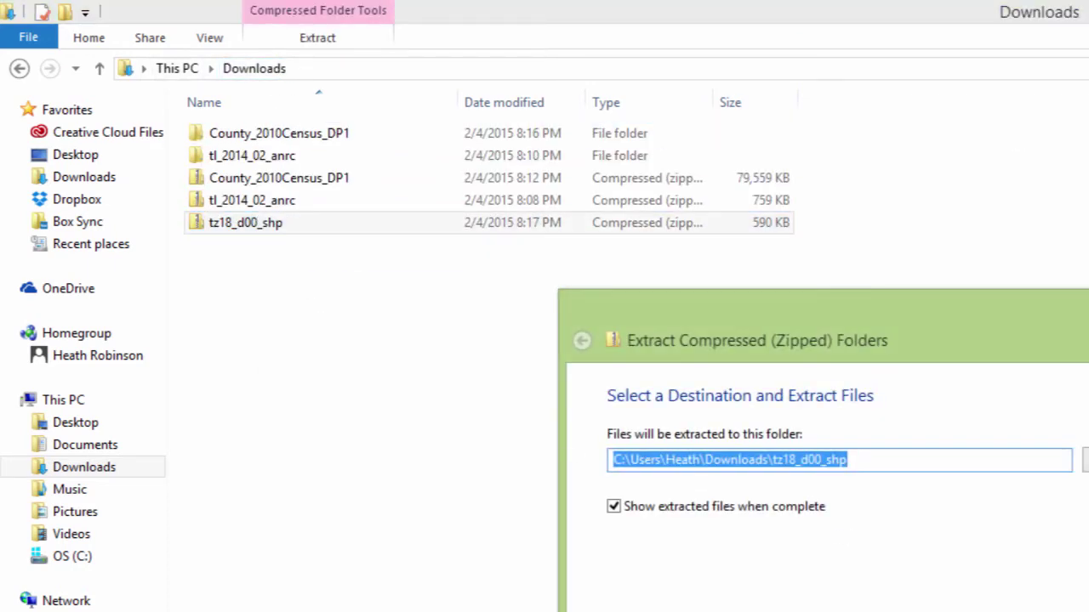
{"action": "key", "text": "Return"}
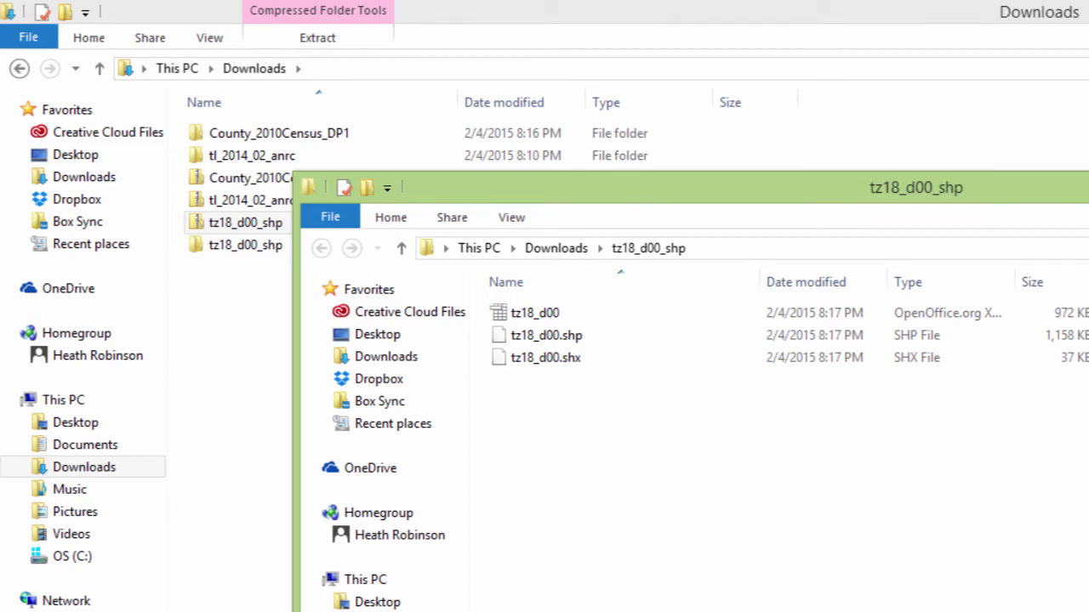
{"action": "key", "text": "alt+F4"}
{"action": "key", "text": "alt+Tab"}
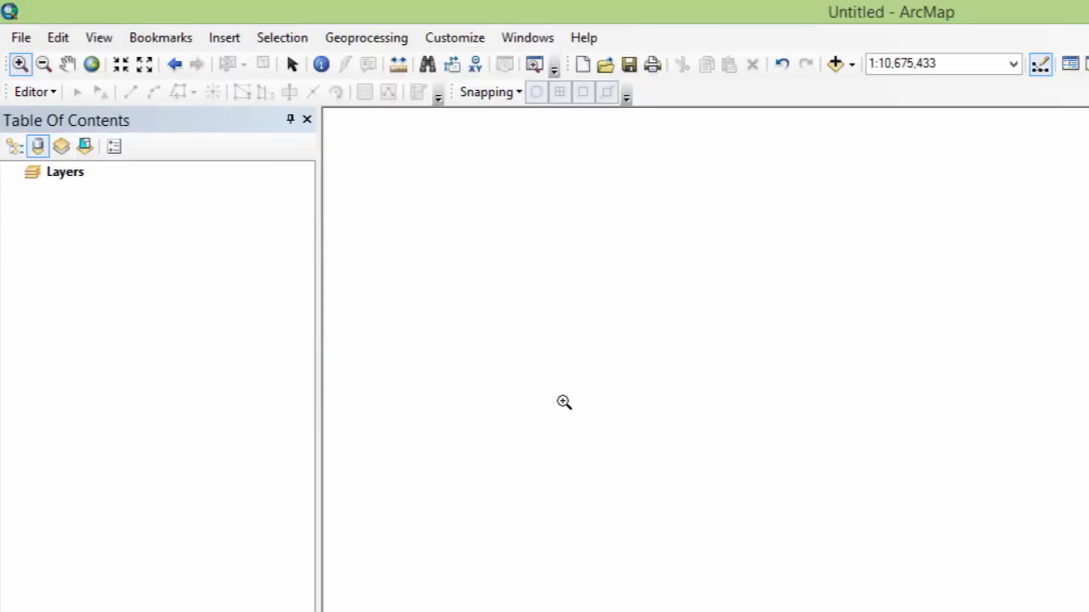
Step: Add tz18_d00.shp from the Downloads\tz18_d00_shp folder to the empty map
{"action": "left_click_drag", "start_coordinate": [483, 330], "coordinate": [601, 209]}
{"action": "left_click", "coordinate": [836, 63]}
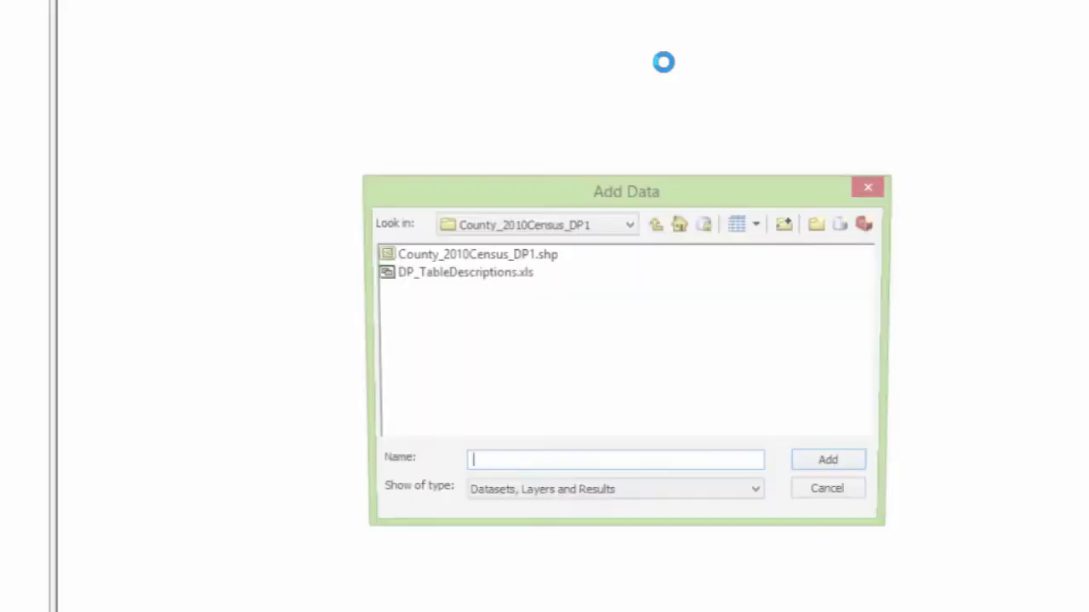
{"action": "left_click_drag", "start_coordinate": [892, 295], "coordinate": [900, 262]}
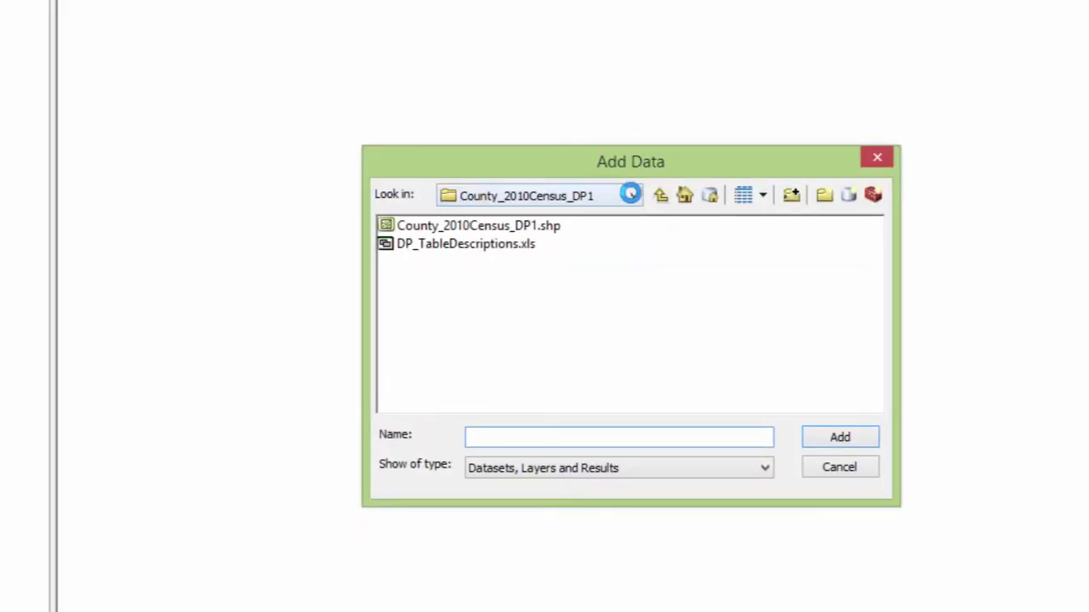
{"action": "left_click", "coordinate": [629, 194]}
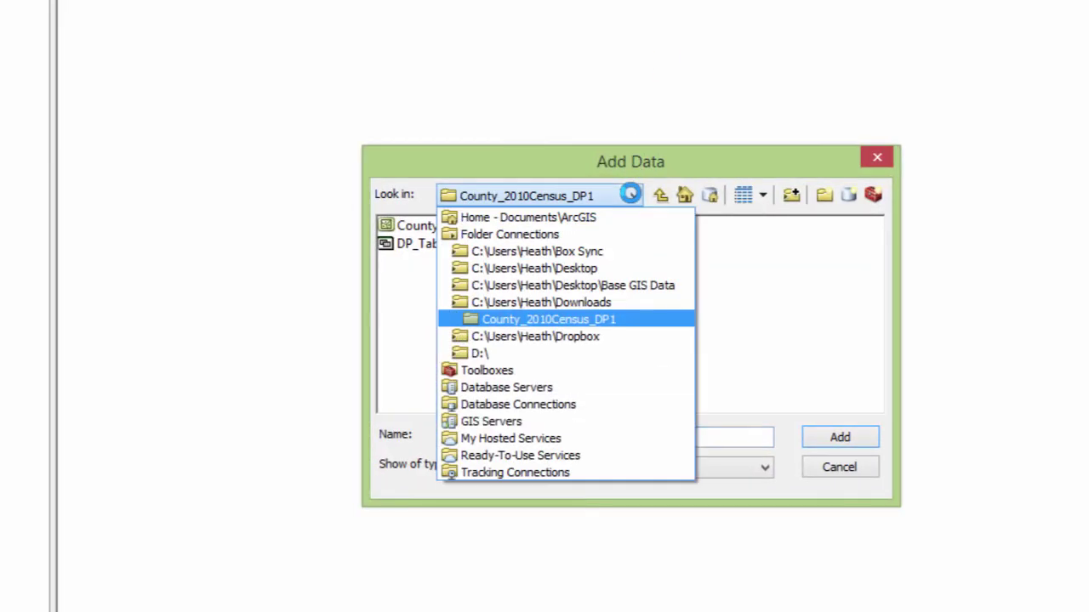
{"action": "left_click", "coordinate": [631, 302]}
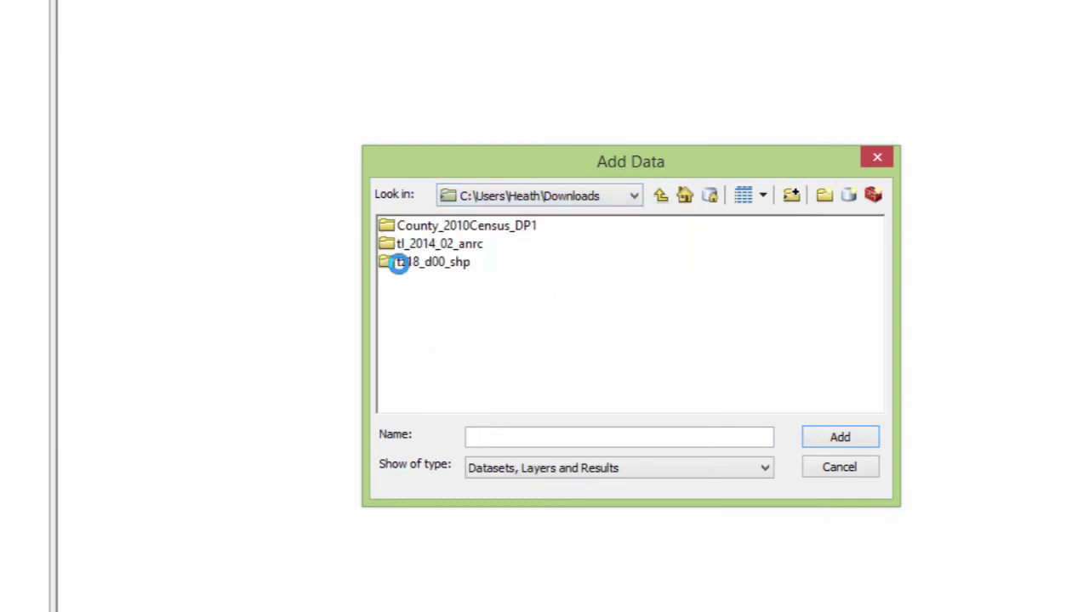
{"action": "double_click", "coordinate": [447, 262]}
{"action": "left_click", "coordinate": [437, 226]}
{"action": "left_click", "coordinate": [846, 441]}
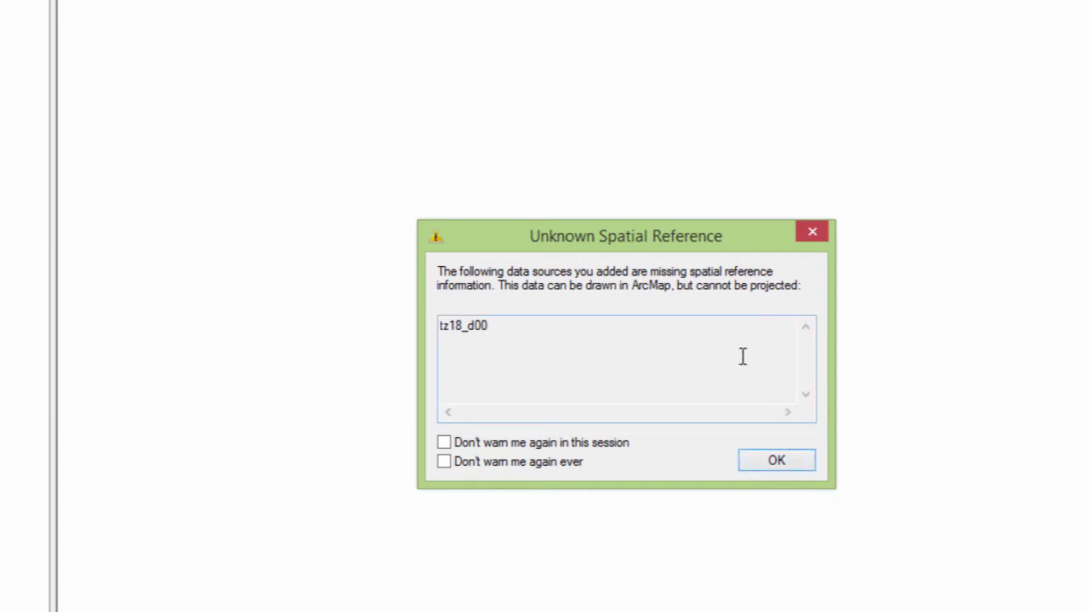
Step: Dismiss the Unknown Spatial Reference warning, view the Indiana zones, then remove the tz18_d00 layer
{"action": "left_click", "coordinate": [770, 460]}
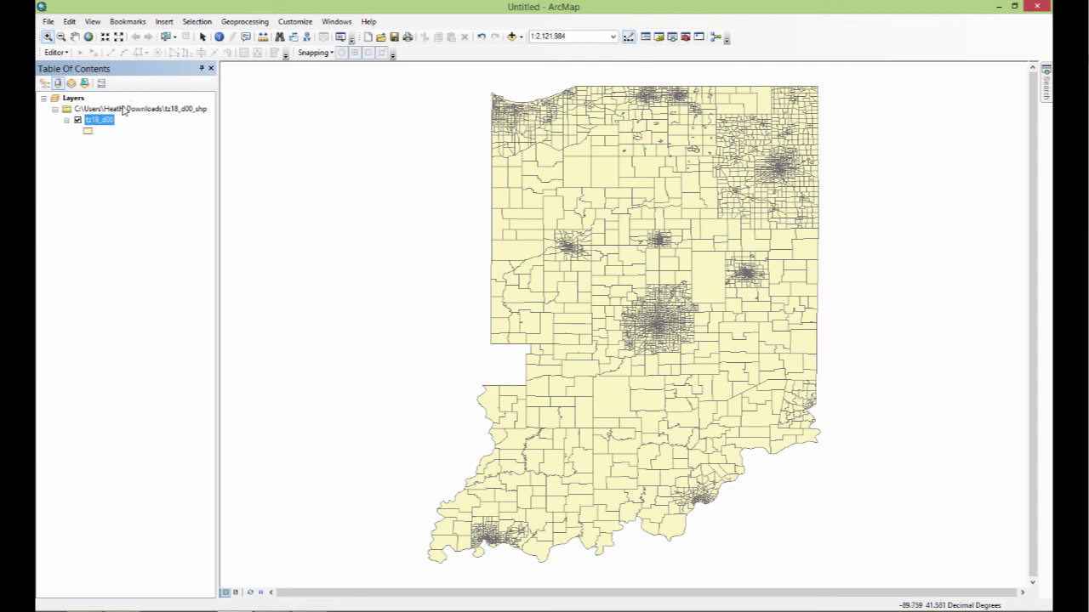
{"action": "right_click", "coordinate": [103, 124]}
{"action": "left_click", "coordinate": [133, 143]}
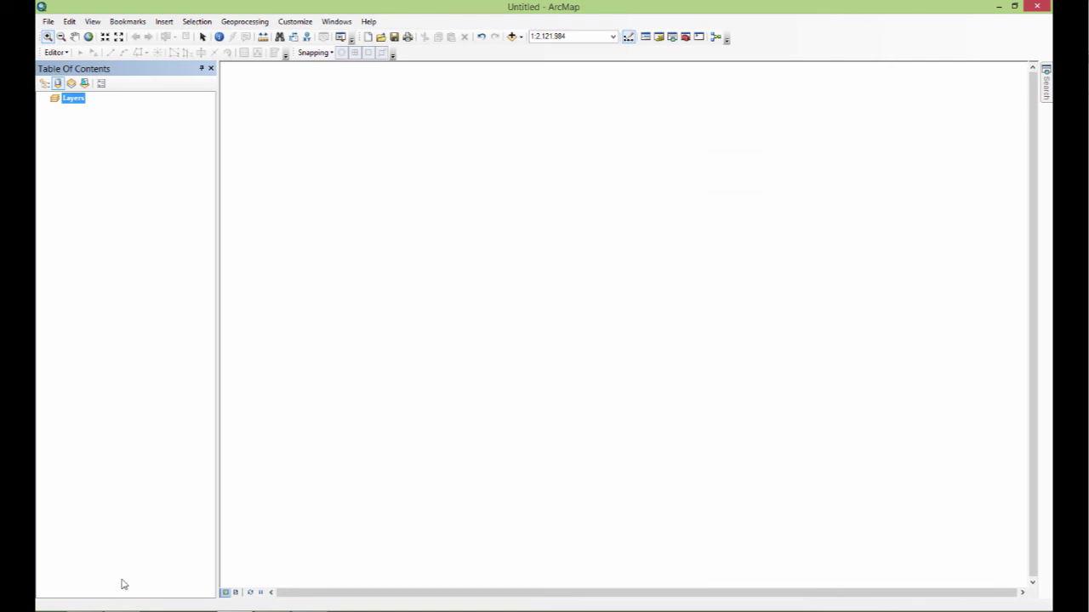
{"action": "mouse_move", "coordinate": [122, 609]}
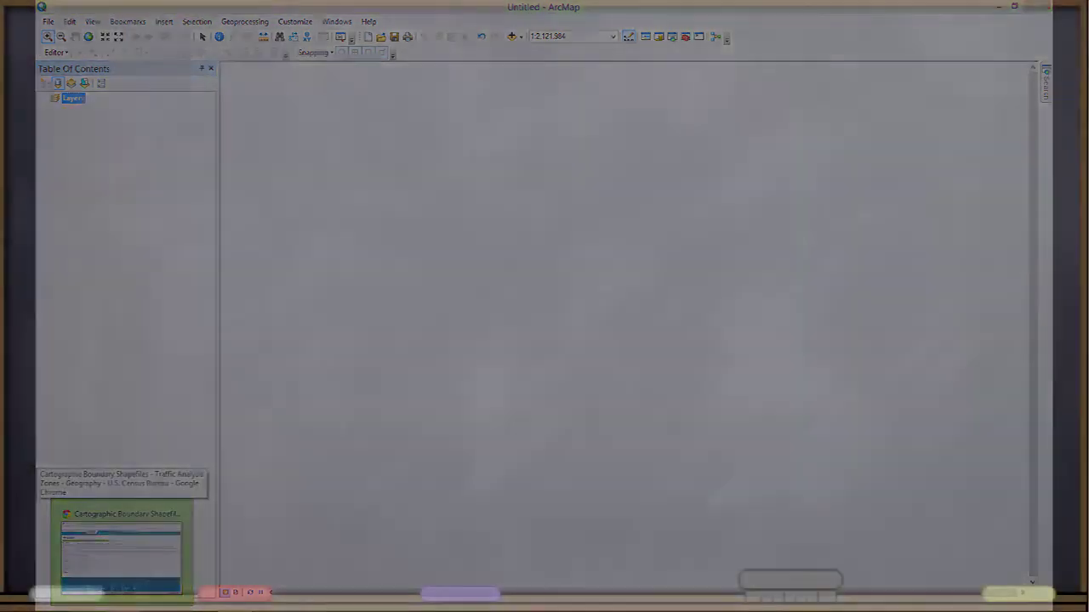